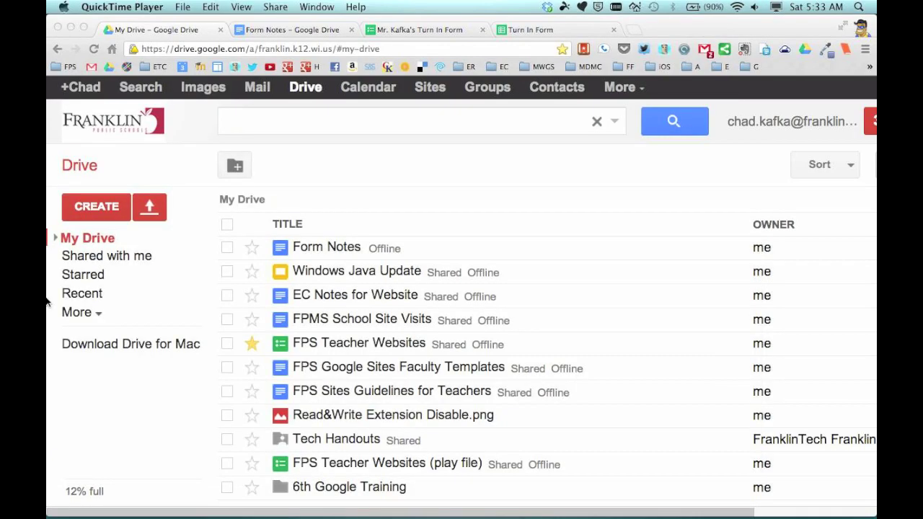
# Bring up the existing Mr. Kafka's Turn In Form live page and scroll through its questions
pyautogui.click(388, 28)
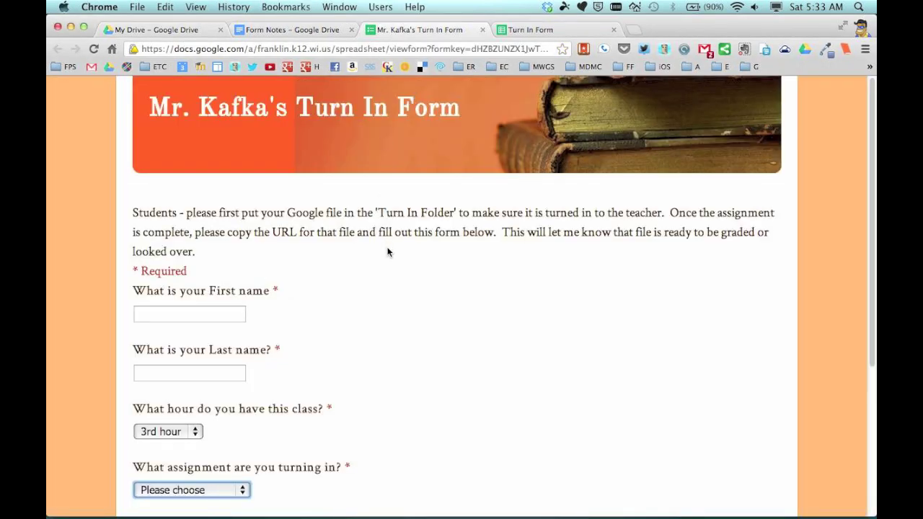
pyautogui.scroll(-2, 386, 248)
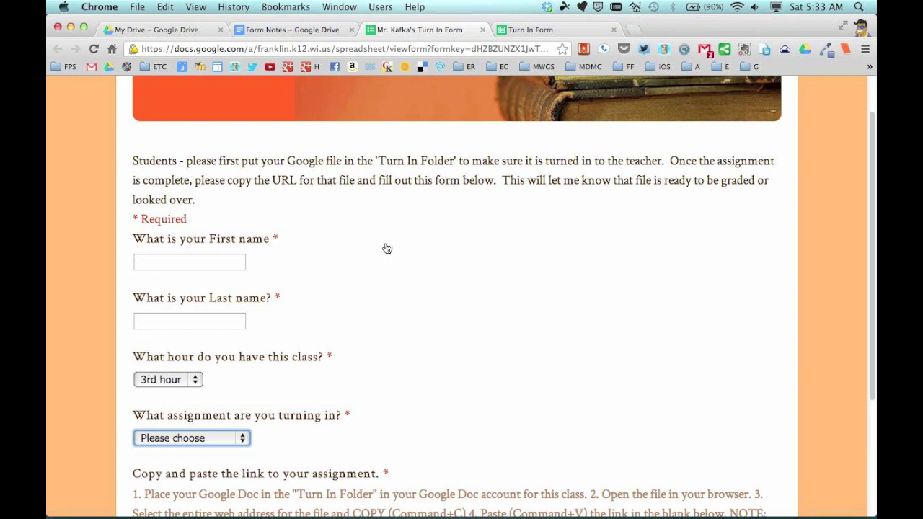
pyautogui.scroll(-3, 387, 248)
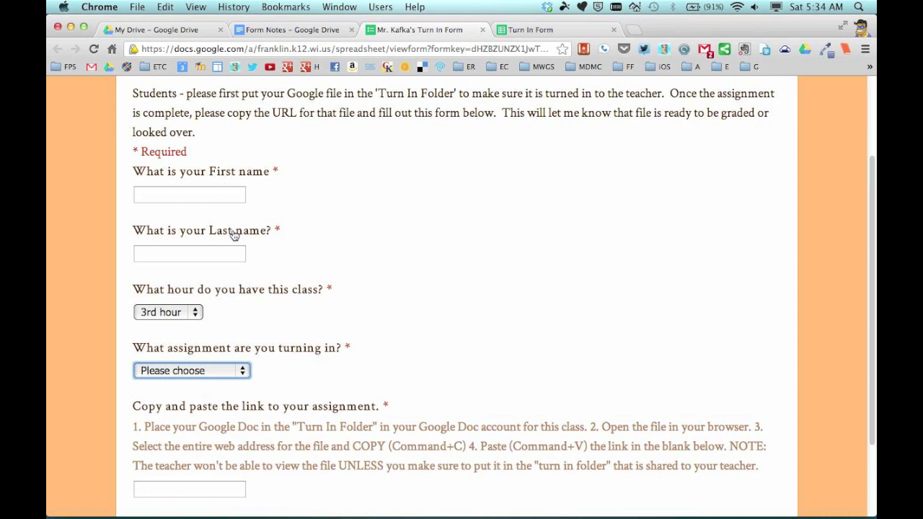
pyautogui.scroll(-2, 238, 237)
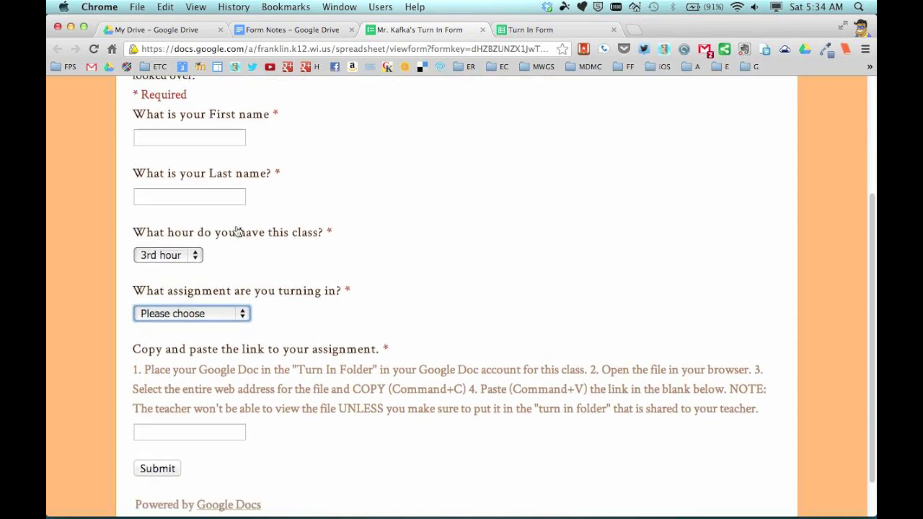
# Inspect the class hour and assignment choice lists and the assignment link field
pyautogui.click(195, 256)
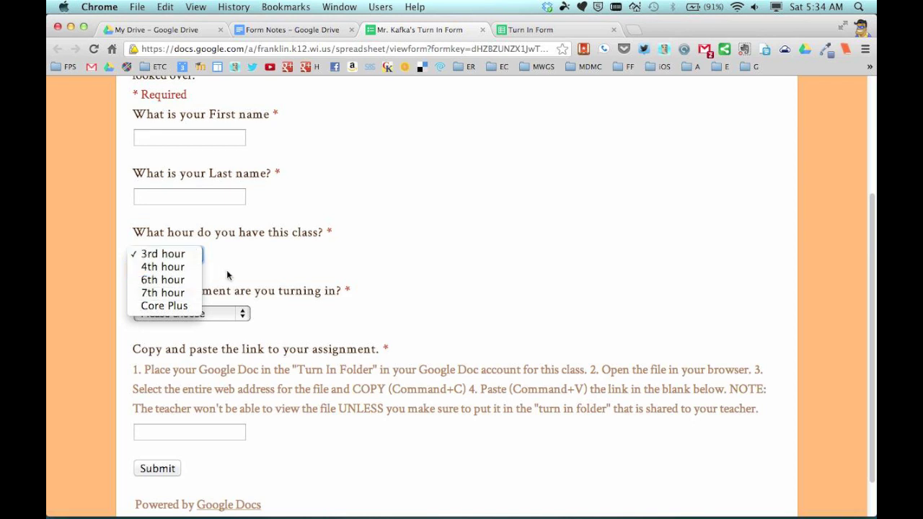
pyautogui.click(242, 262)
pyautogui.scroll(-2, 167, 299)
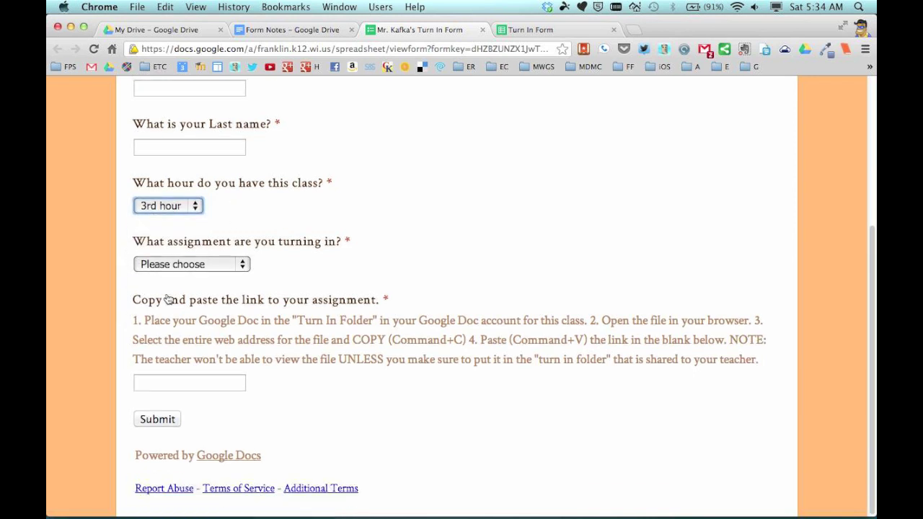
pyautogui.click(248, 265)
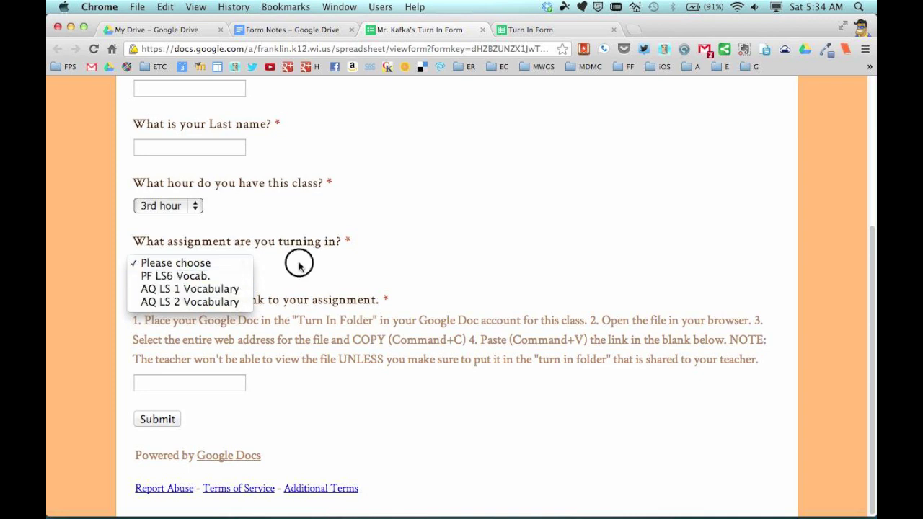
pyautogui.click(298, 261)
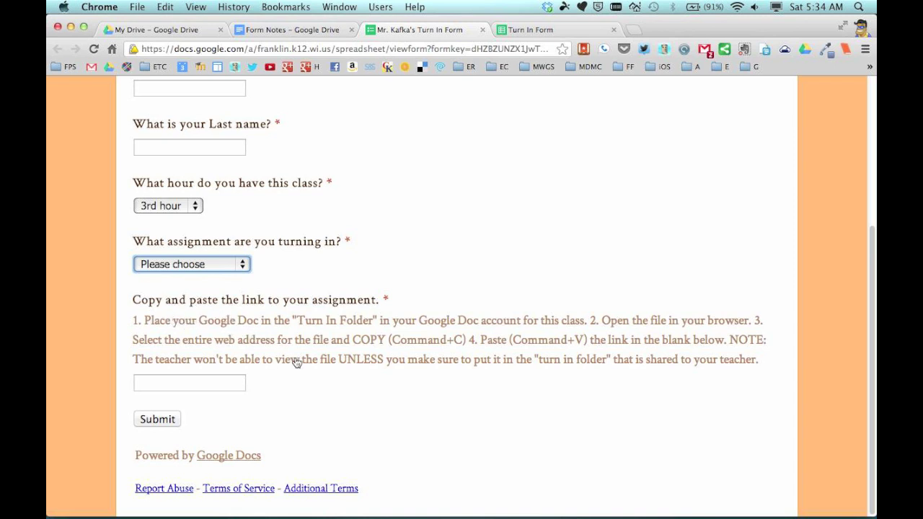
pyautogui.click(171, 380)
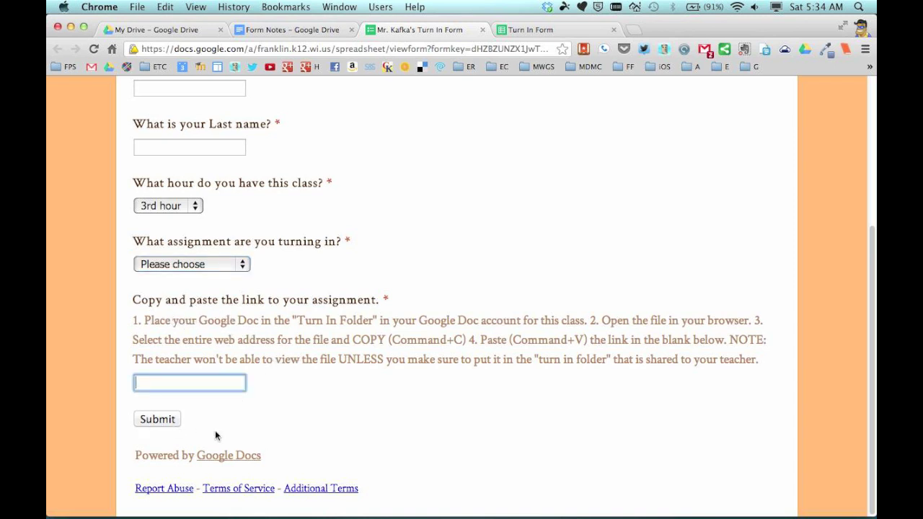
pyautogui.scroll(3, 331, 393)
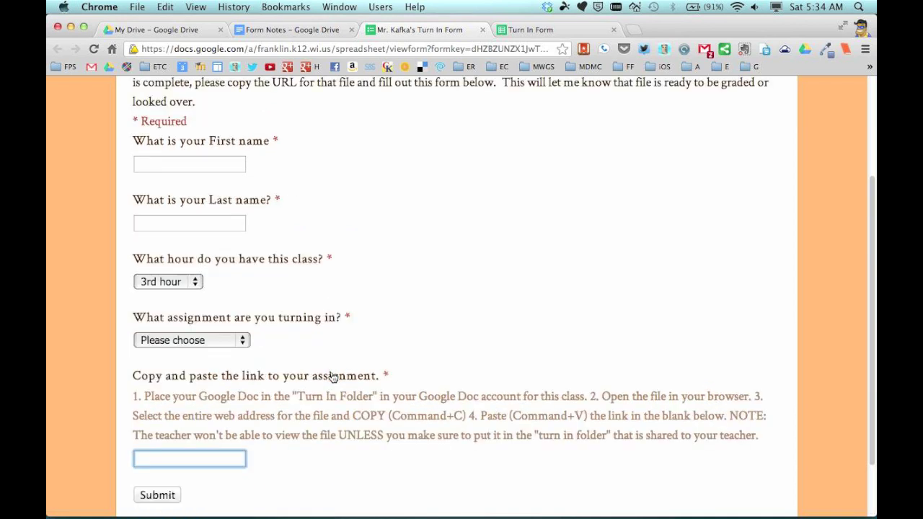
pyautogui.scroll(5, 331, 371)
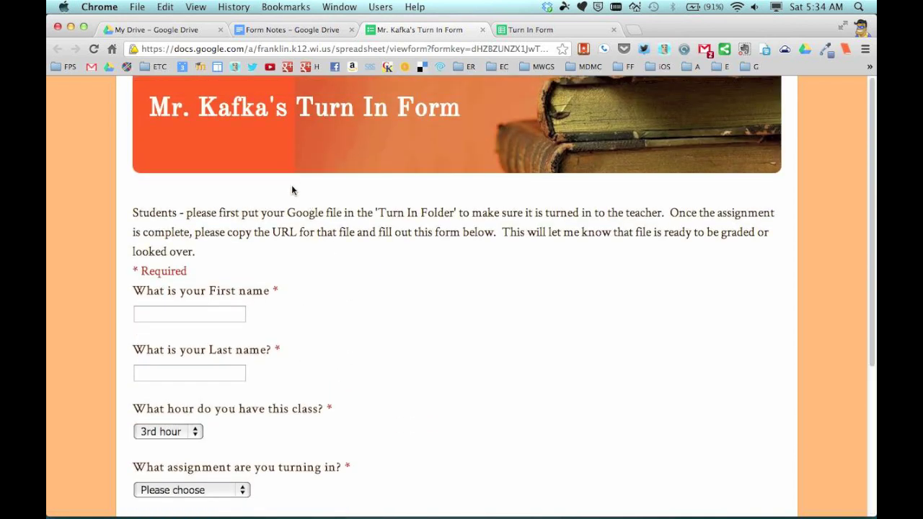
# Create a new form from Drive titled "Mr. K's Turn In Form" with the Magazine theme
pyautogui.click(170, 31)
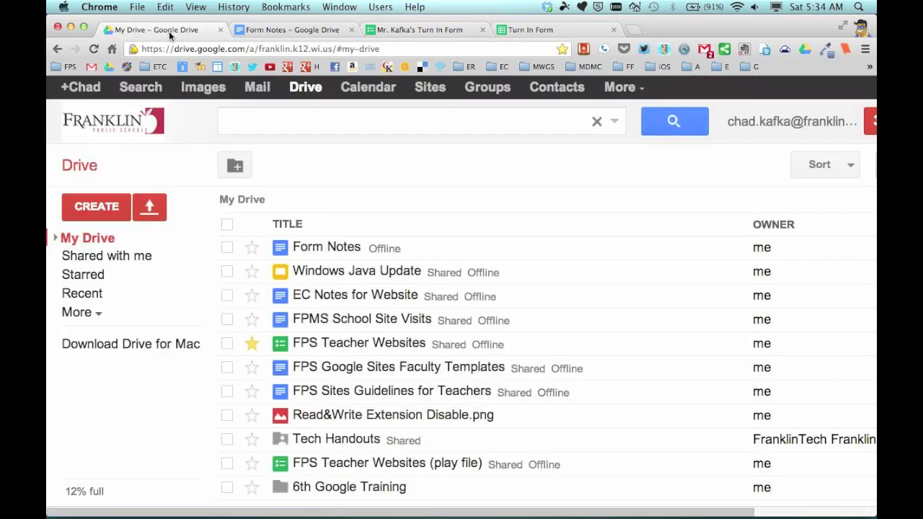
pyautogui.click(94, 209)
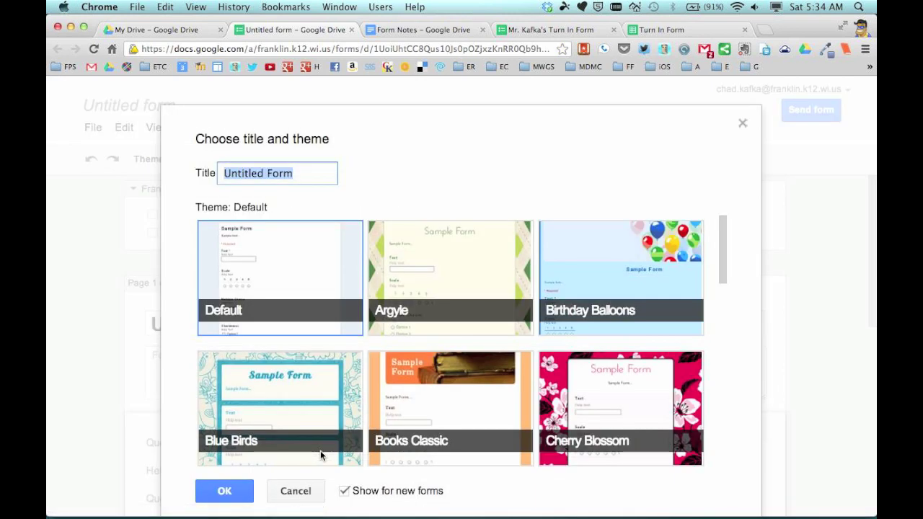
pyautogui.write('Mr. K')
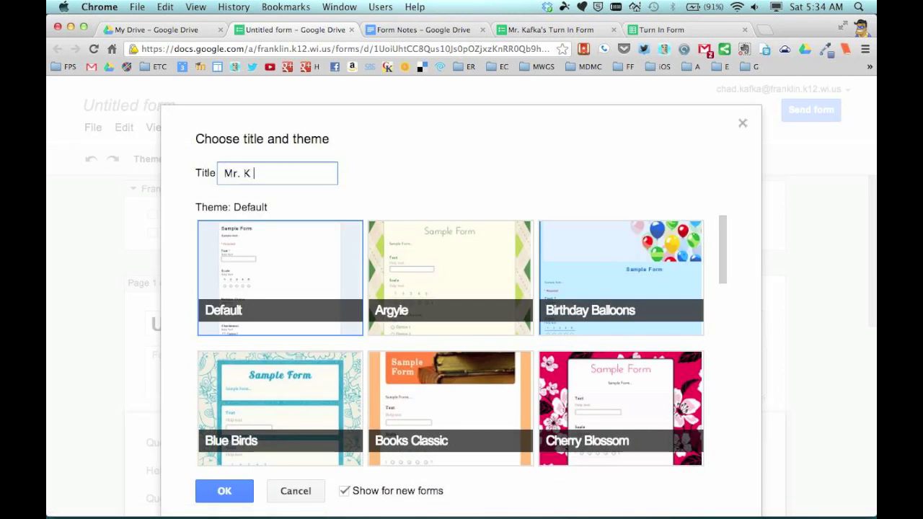
pyautogui.write("'s Turn In Fo")
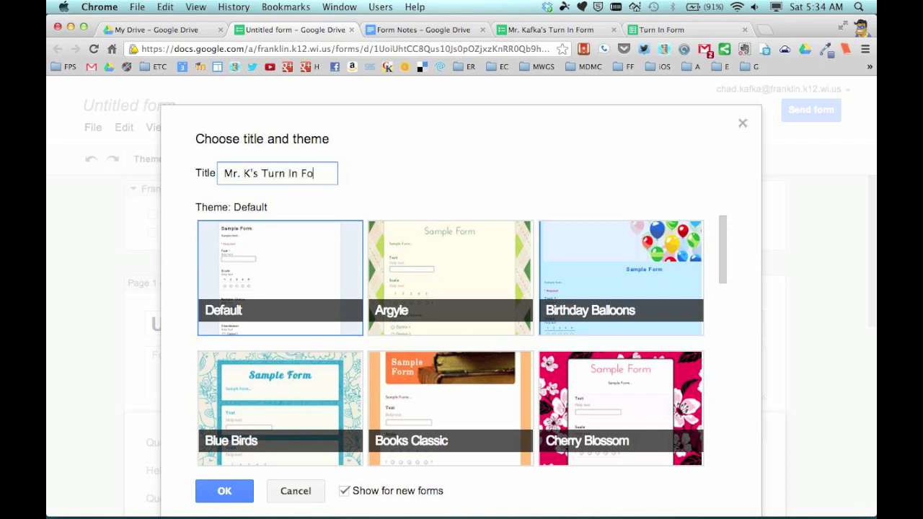
pyautogui.write('rm')
pyautogui.scroll(-2, 604, 323)
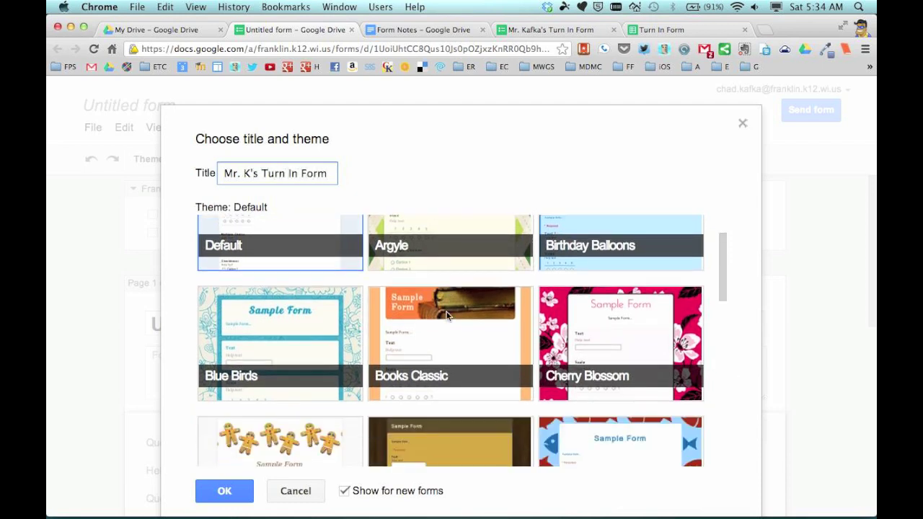
pyautogui.scroll(-3, 446, 315)
pyautogui.scroll(-3, 445, 317)
pyautogui.scroll(-1, 441, 319)
pyautogui.scroll(1, 441, 318)
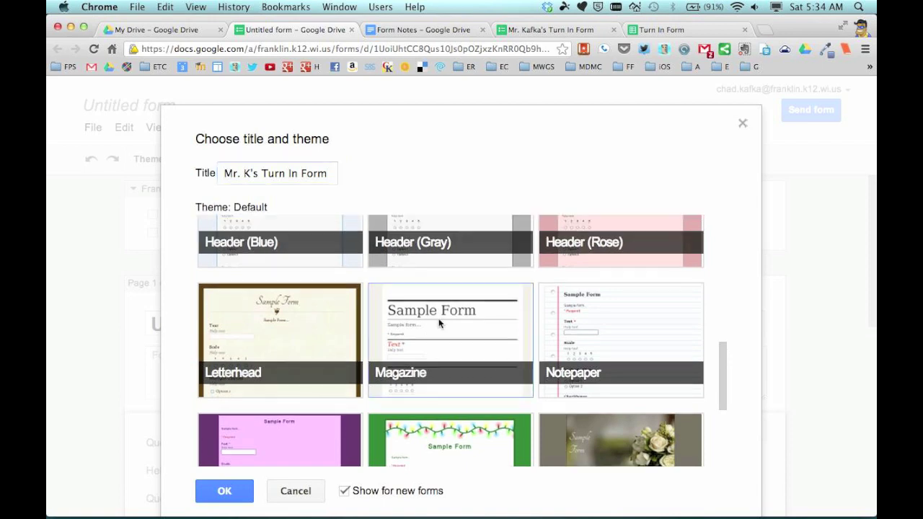
pyautogui.click(449, 377)
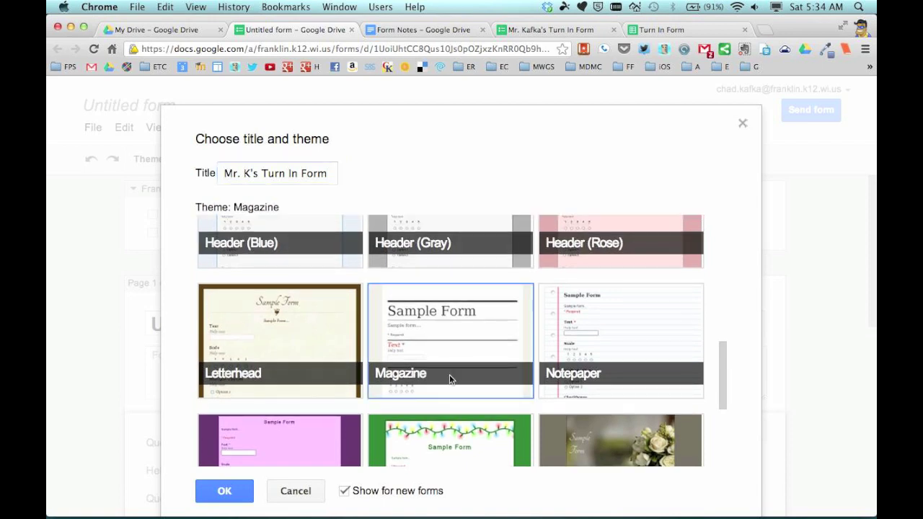
pyautogui.click(225, 491)
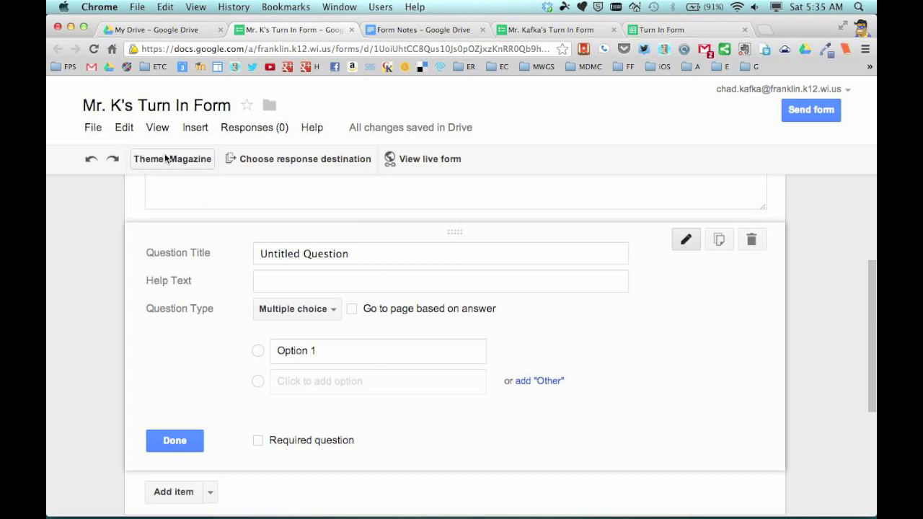
# Compare against the existing live turn-in form, then return to the new form's editor
pyautogui.scroll(1, 224, 218)
pyautogui.scroll(2, 224, 219)
pyautogui.scroll(2, 224, 218)
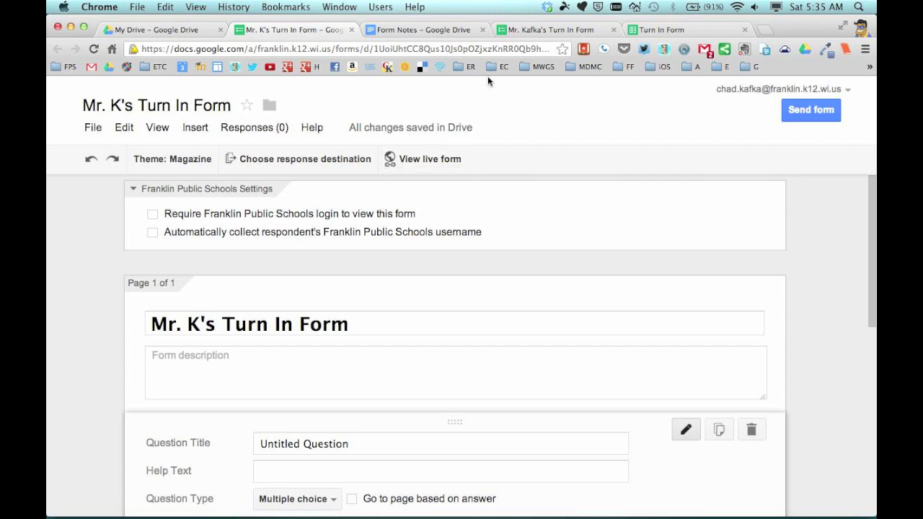
pyautogui.click(532, 29)
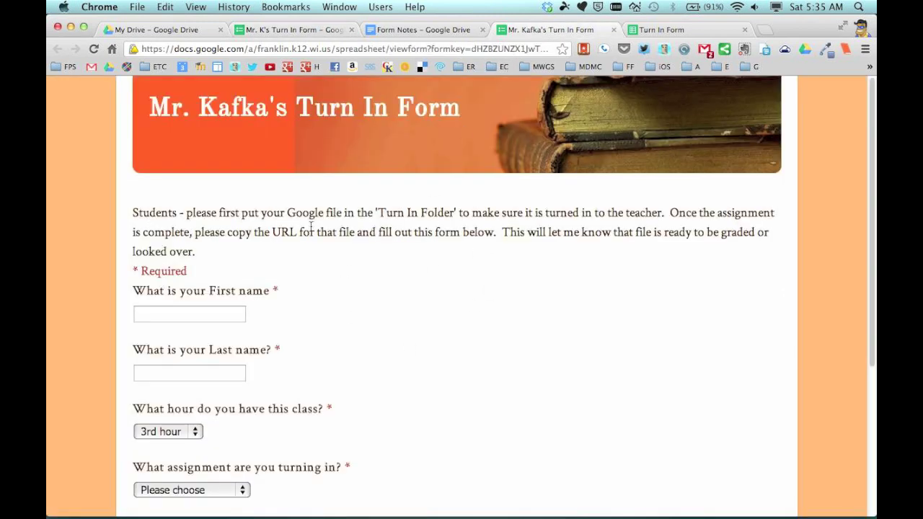
pyautogui.click(305, 30)
# Review the new form's title, blank description and untitled first question
pyautogui.scroll(-5, 351, 225)
pyautogui.scroll(-2, 373, 266)
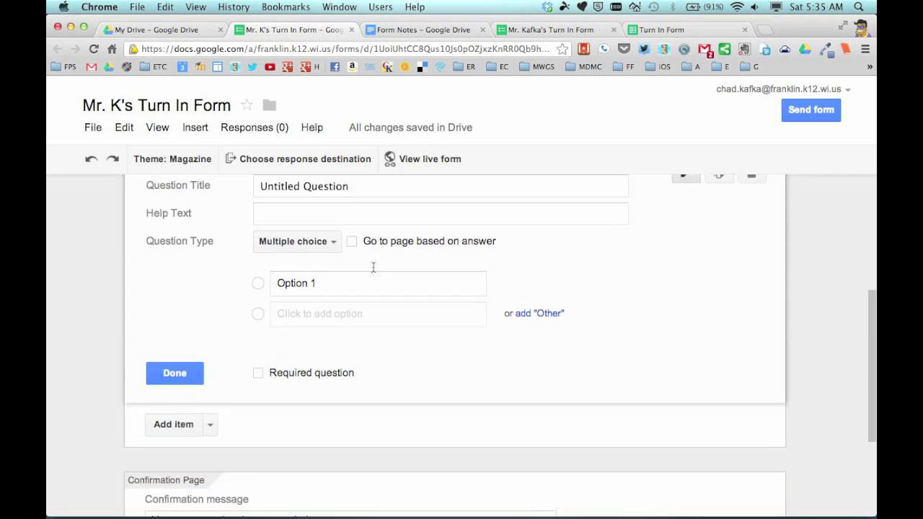
pyautogui.scroll(3, 372, 267)
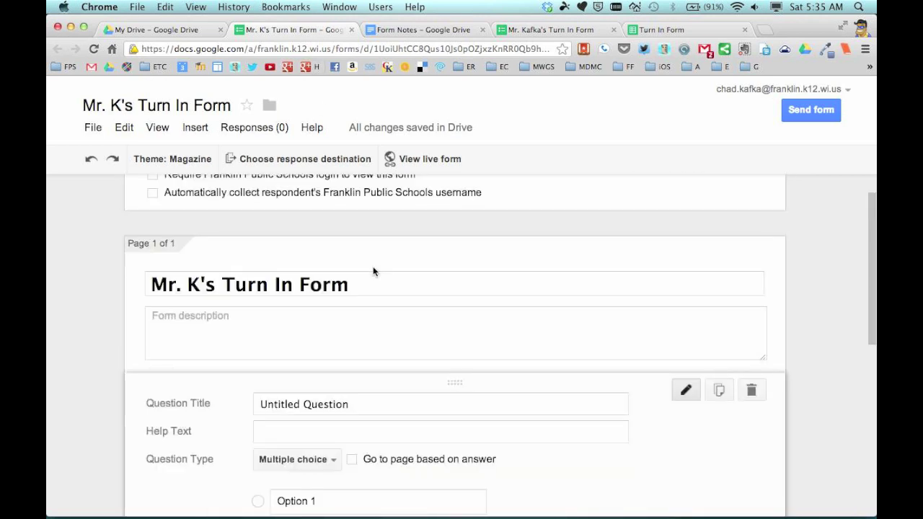
pyautogui.scroll(1, 372, 268)
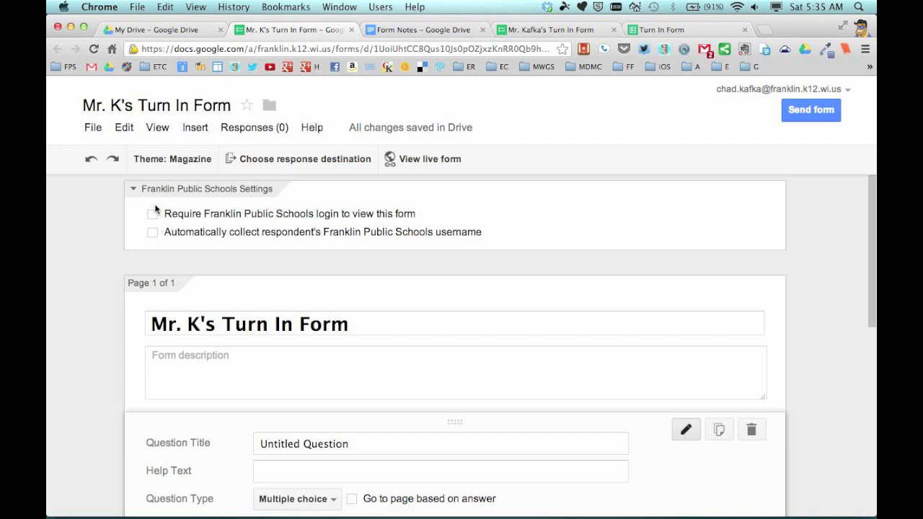
pyautogui.click(258, 322)
pyautogui.scroll(-1, 348, 304)
pyautogui.scroll(-1, 348, 306)
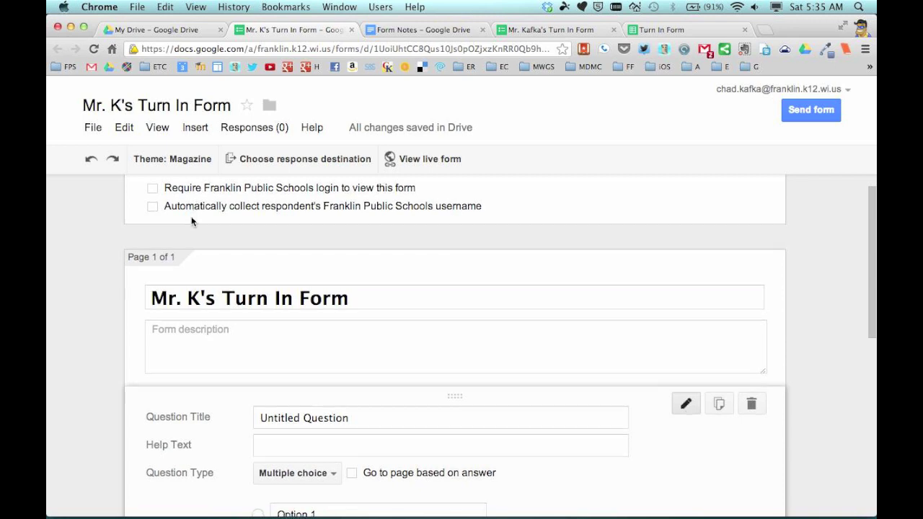
pyautogui.scroll(-2, 193, 212)
pyautogui.click(235, 292)
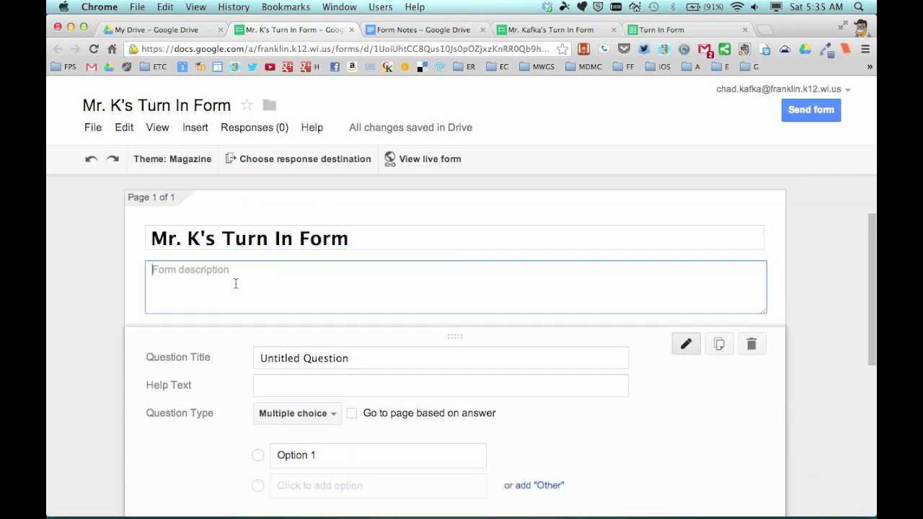
pyautogui.click(414, 31)
pyautogui.doubleClick(300, 270)
pyautogui.tripleClick(300, 271)
pyautogui.press('super+c')
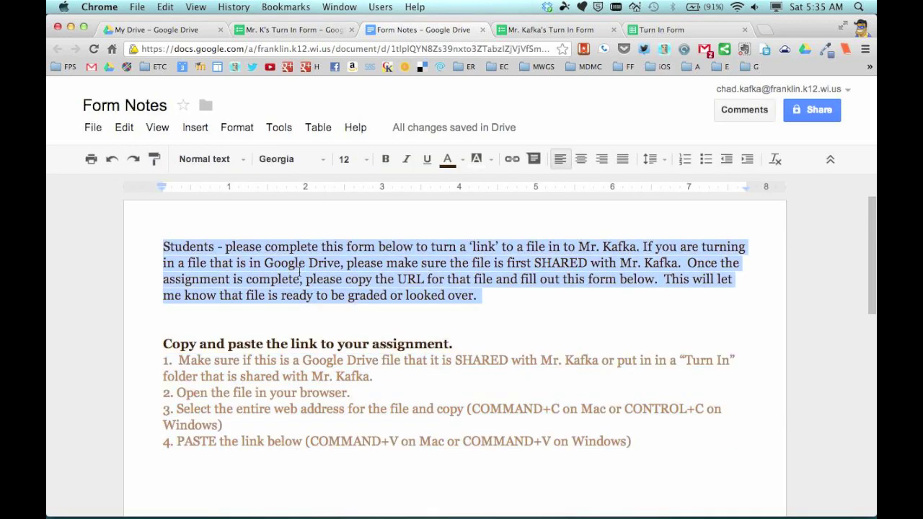
pyautogui.click(269, 32)
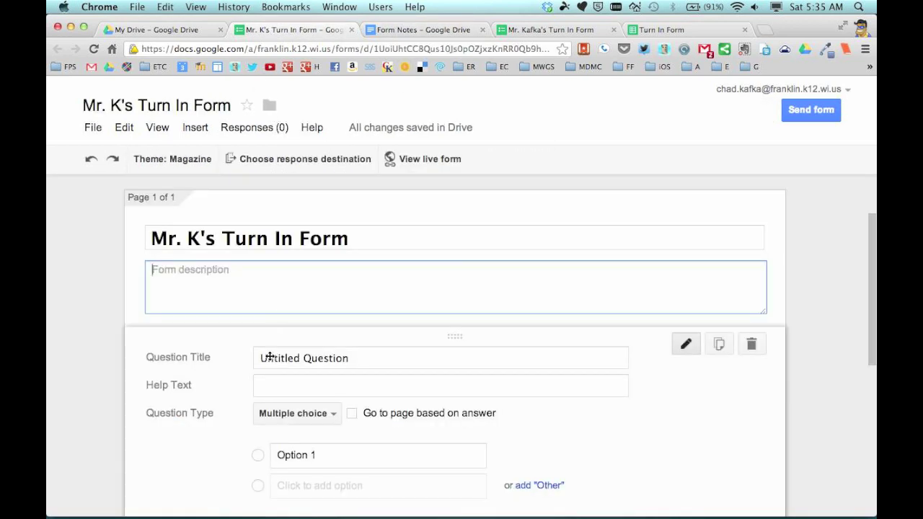
pyautogui.press('super+v')
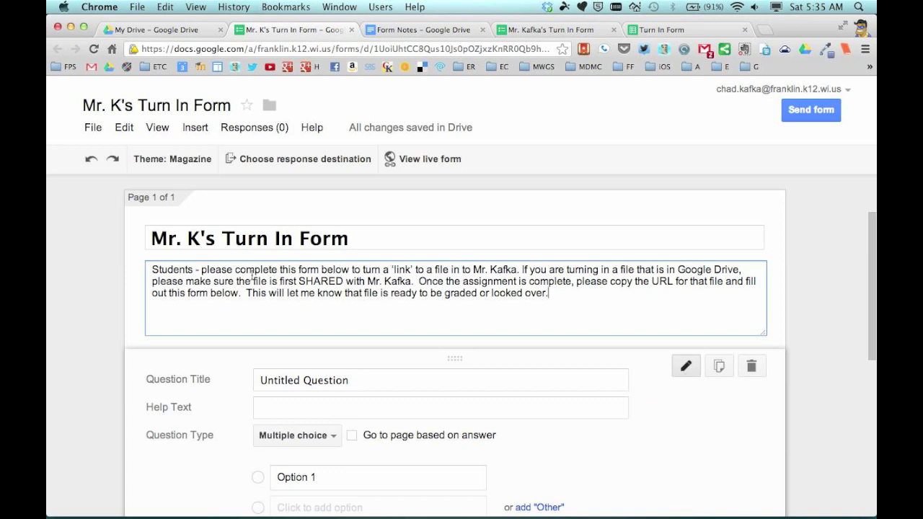
pyautogui.scroll(-1, 403, 306)
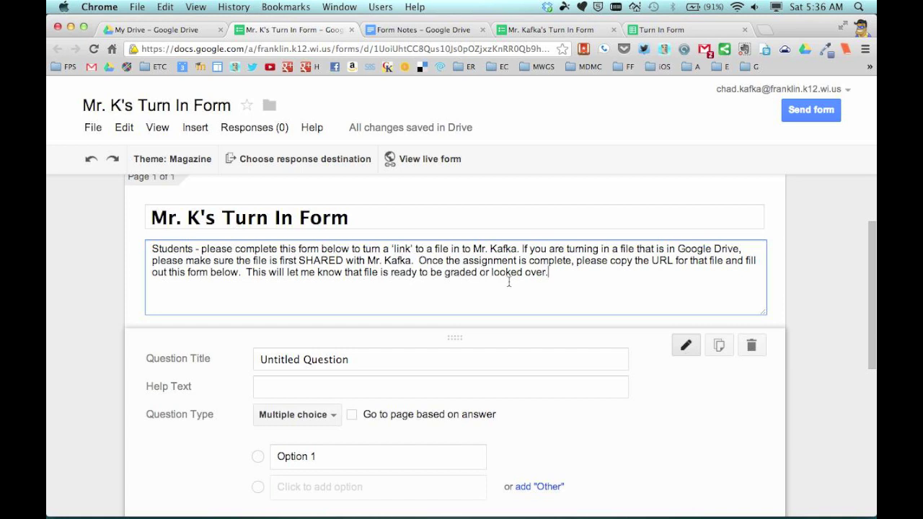
pyautogui.scroll(-1, 508, 283)
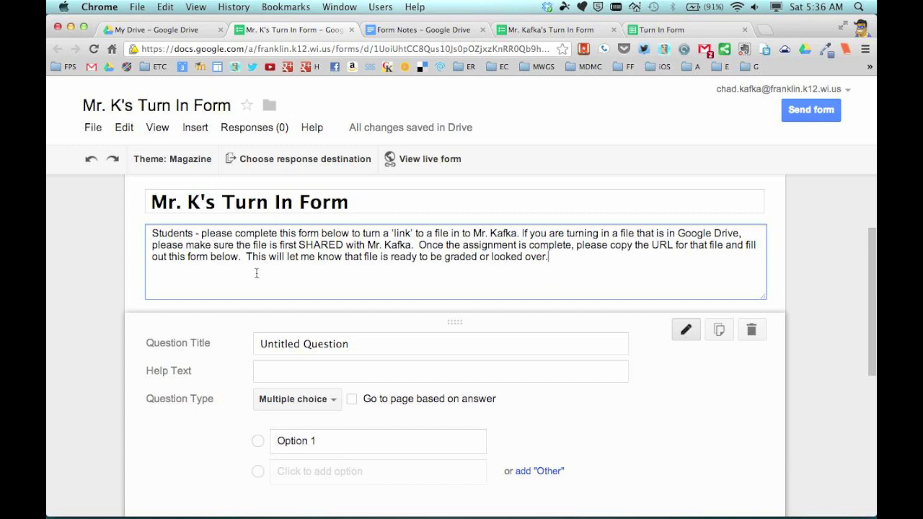
pyautogui.scroll(-1, 291, 280)
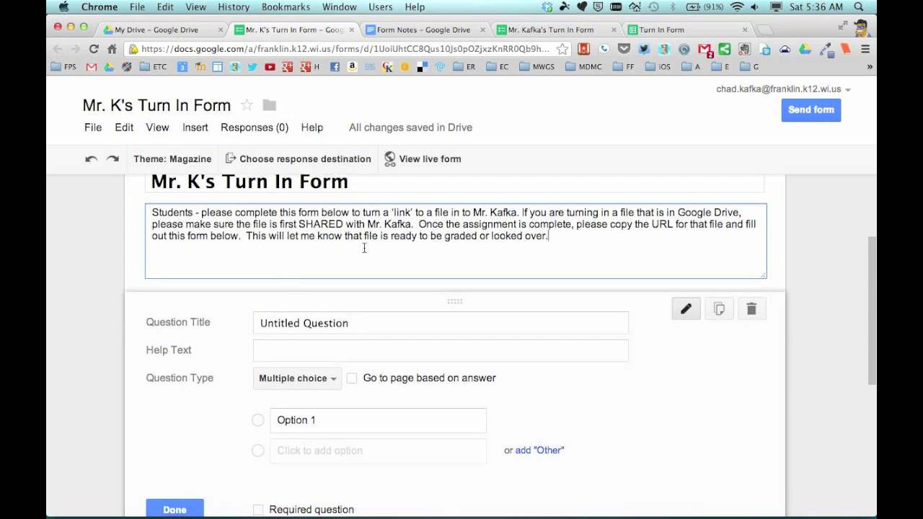
pyautogui.scroll(1, 382, 256)
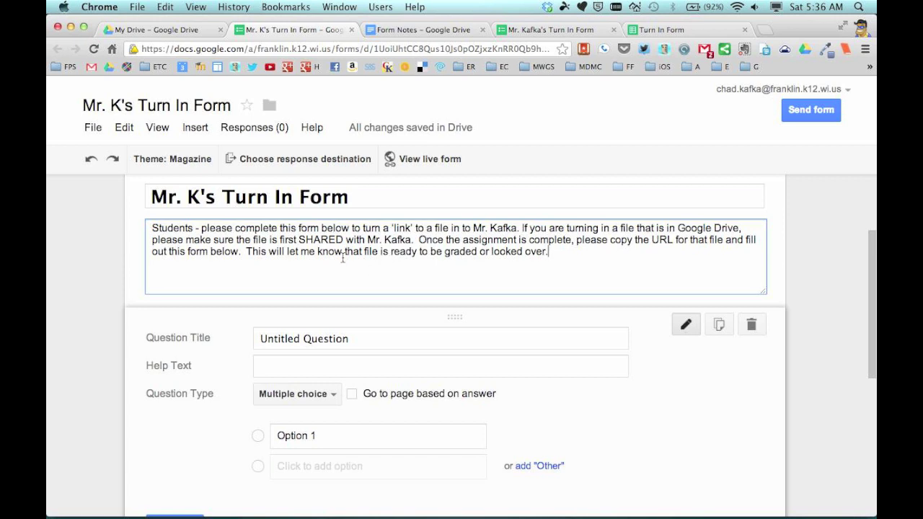
pyautogui.scroll(-1, 343, 258)
pyautogui.scroll(-2, 343, 257)
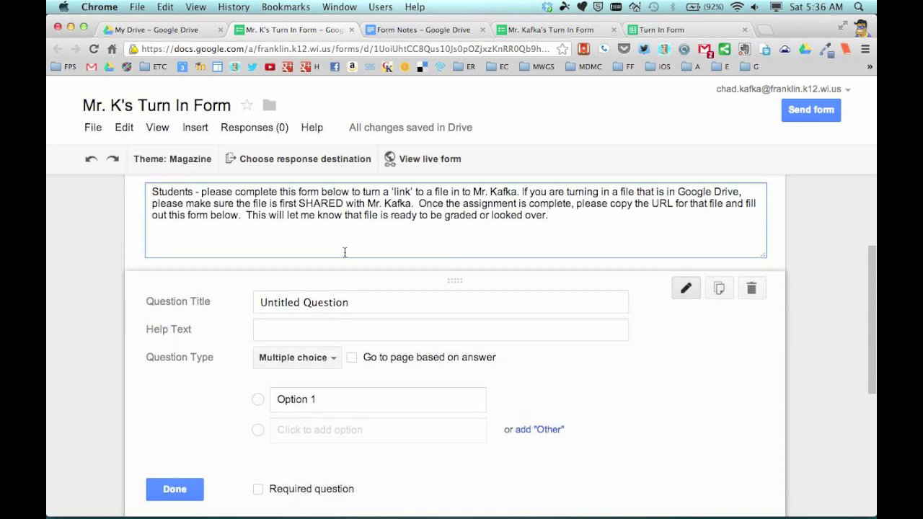
pyautogui.scroll(-1, 345, 253)
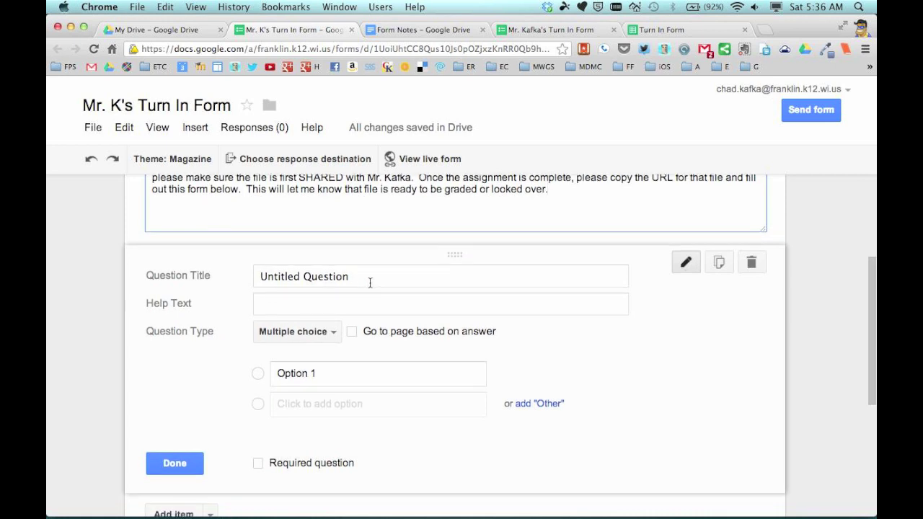
pyautogui.scroll(-2, 370, 283)
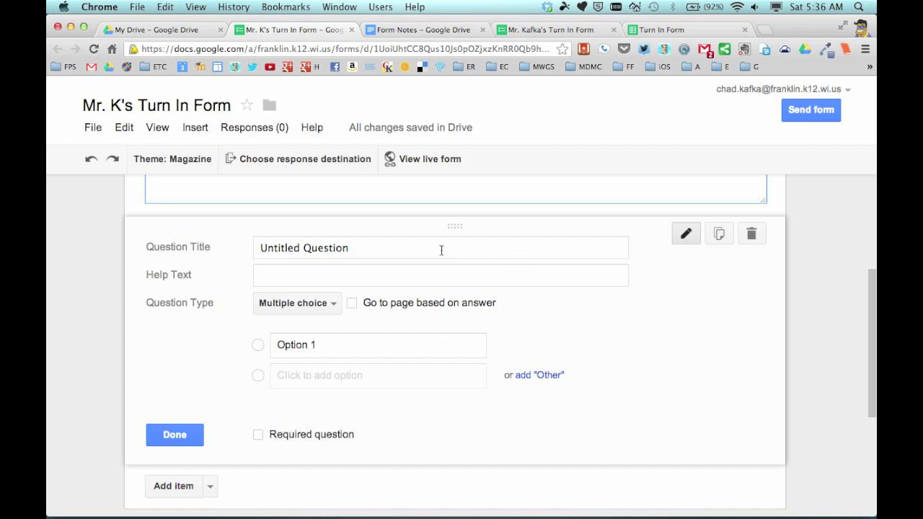
# Make the first question a required Text question titled "What is your first name"
pyautogui.doubleClick(337, 248)
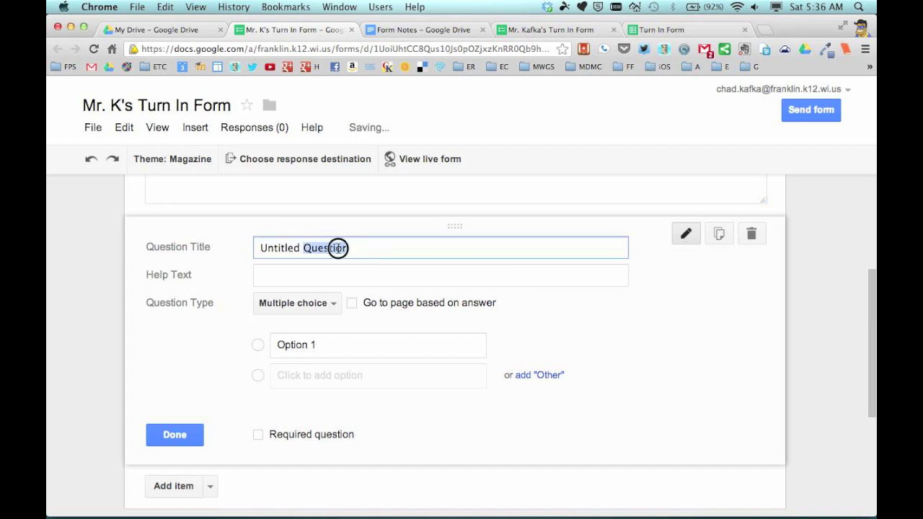
pyautogui.tripleClick(337, 248)
pyautogui.write('What is your ')
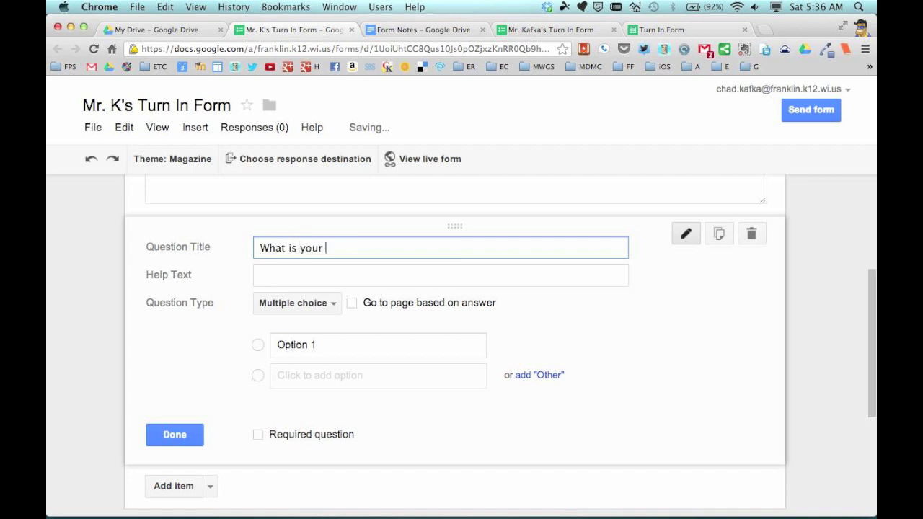
pyautogui.write('first nameE')
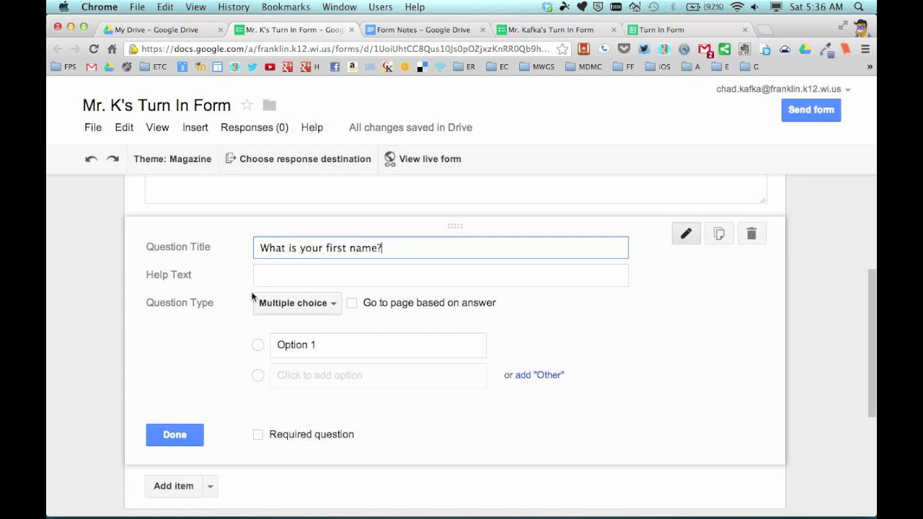
pyautogui.click(329, 303)
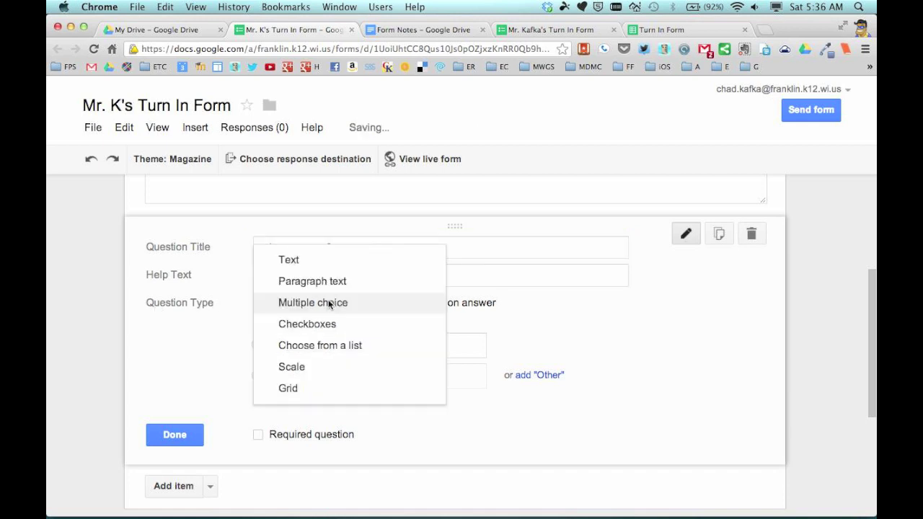
pyautogui.click(308, 260)
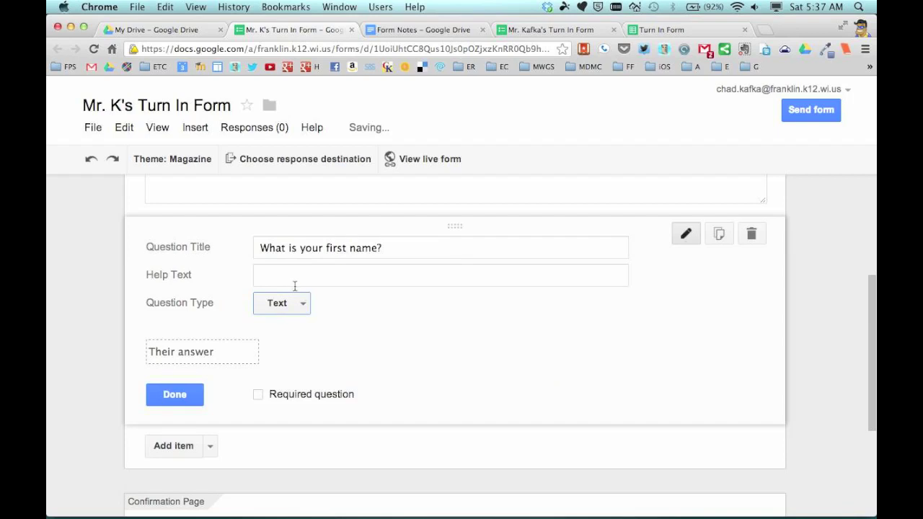
pyautogui.click(257, 394)
pyautogui.click(182, 395)
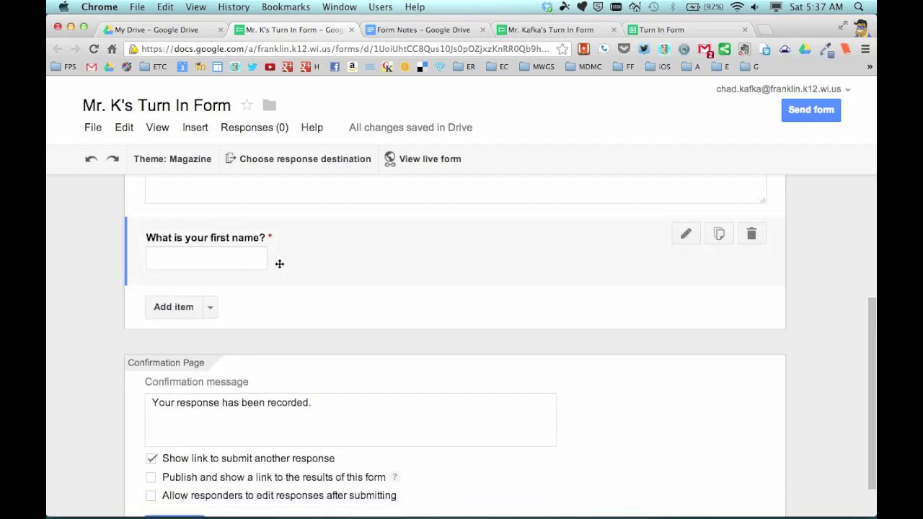
pyautogui.click(211, 311)
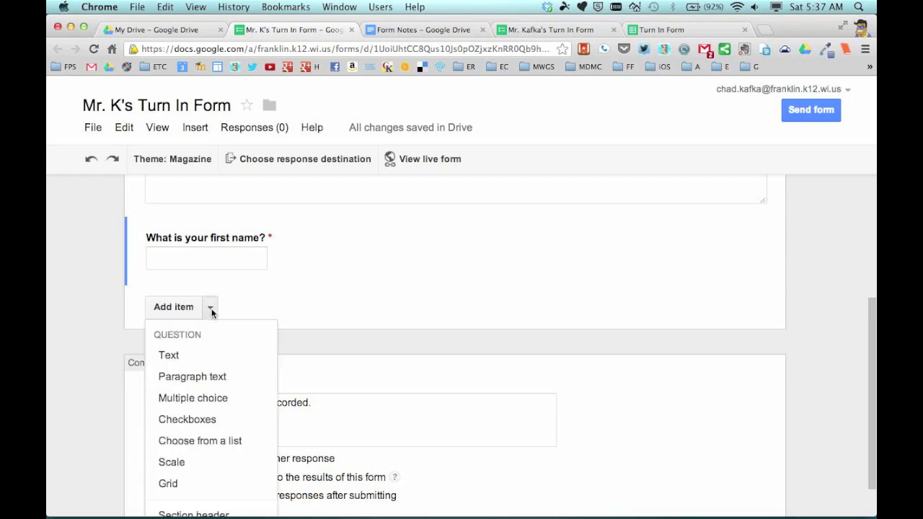
# Add a required Text question titled "What is your last name?"
pyautogui.click(180, 356)
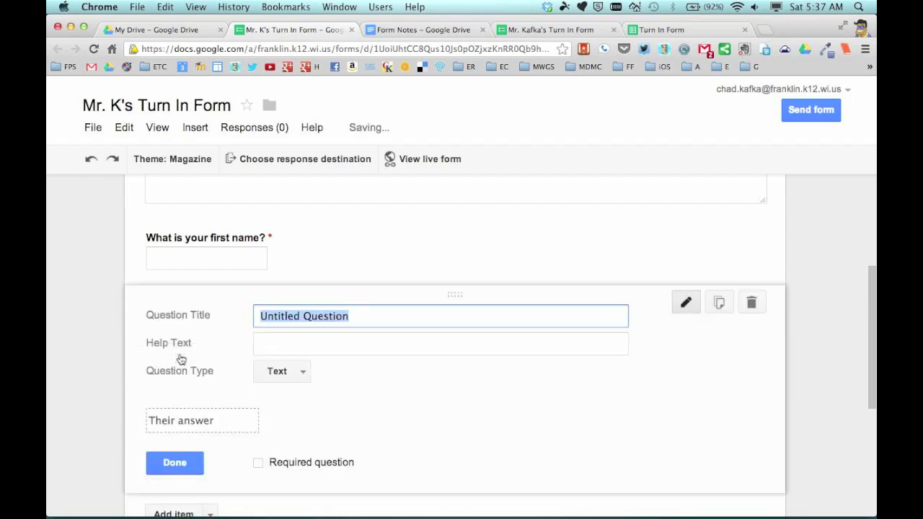
pyautogui.write('What is your last ')
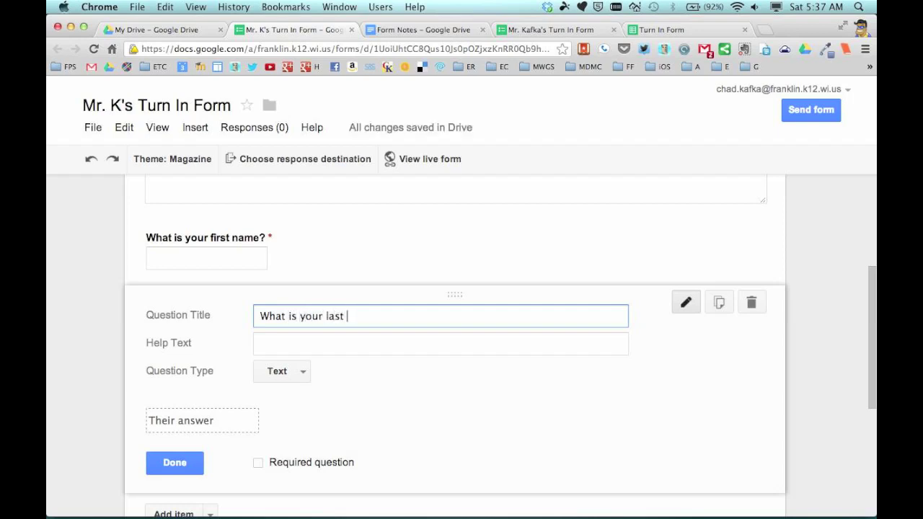
pyautogui.write('name?')
pyautogui.click(257, 462)
pyautogui.scroll(-2, 294, 413)
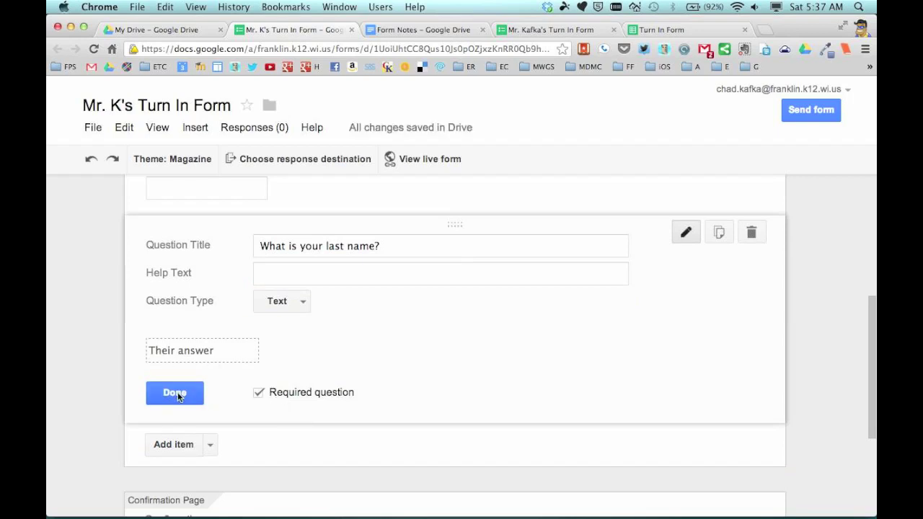
pyautogui.scroll(1, 178, 396)
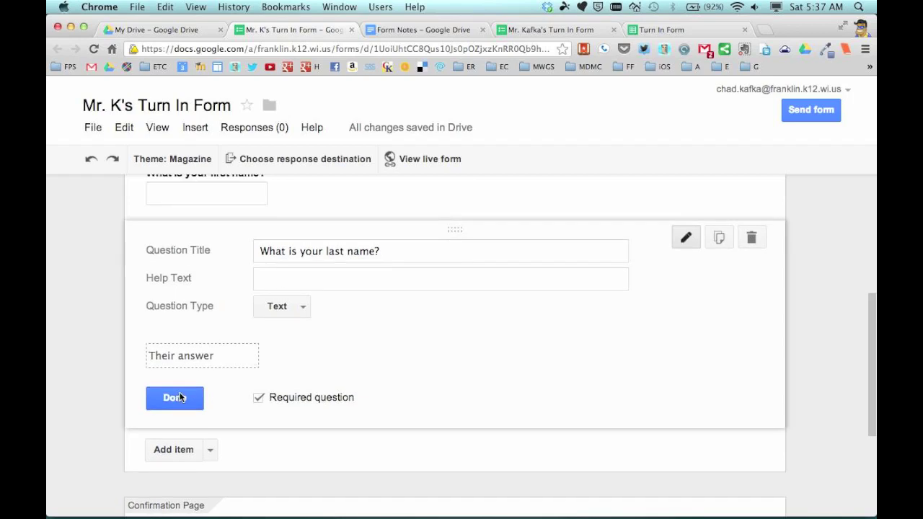
pyautogui.click(178, 398)
pyautogui.scroll(-2, 321, 282)
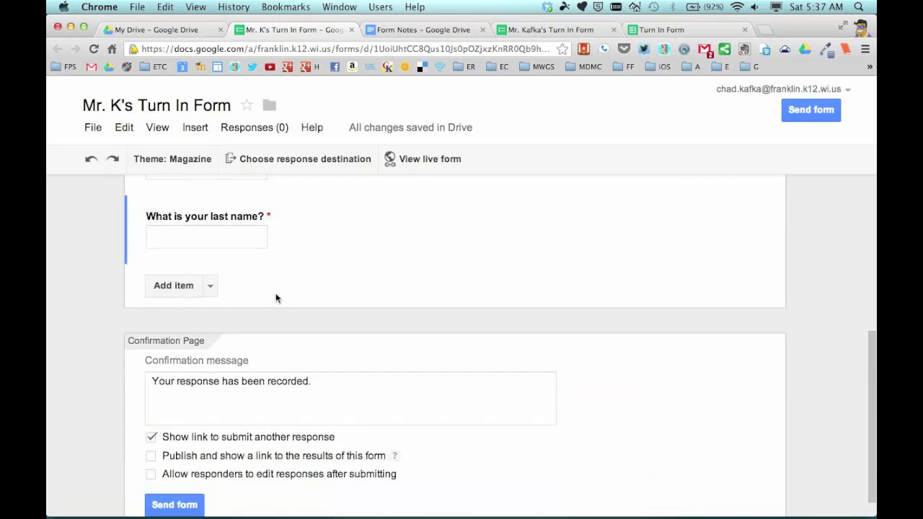
# Add a required Choose from a list question titled "What is your class hour?"
pyautogui.click(211, 288)
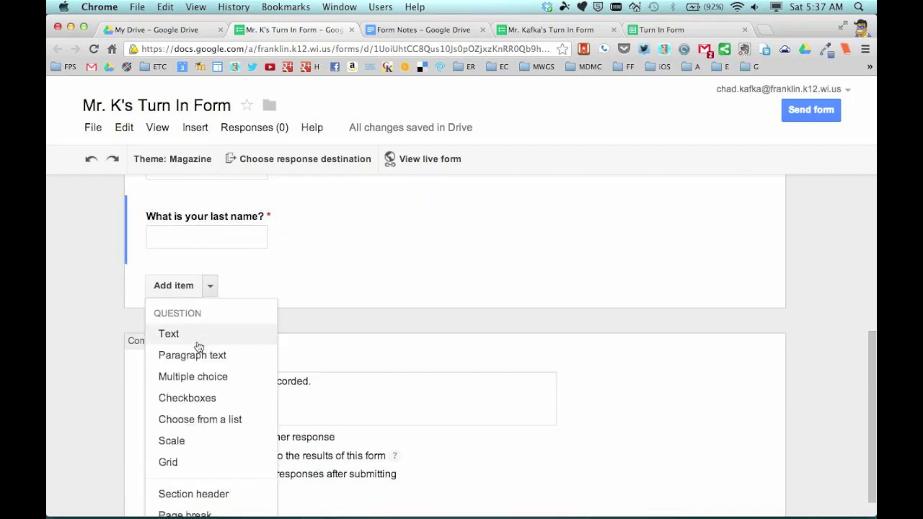
pyautogui.click(185, 424)
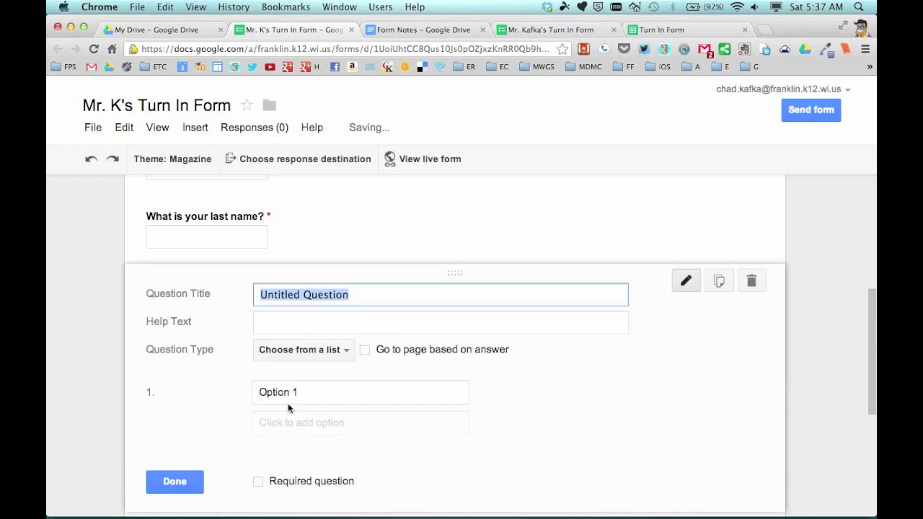
pyautogui.write('What ')
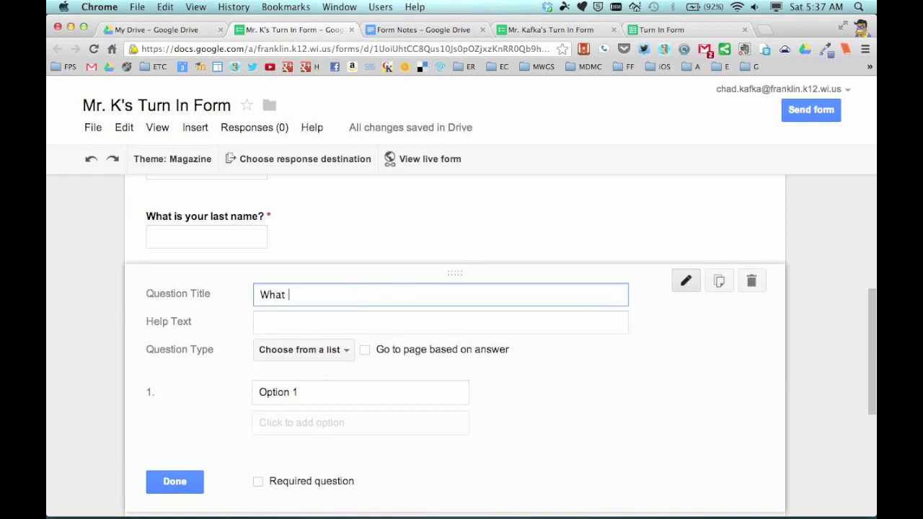
pyautogui.write('is your class ho')
pyautogui.write('ur?')
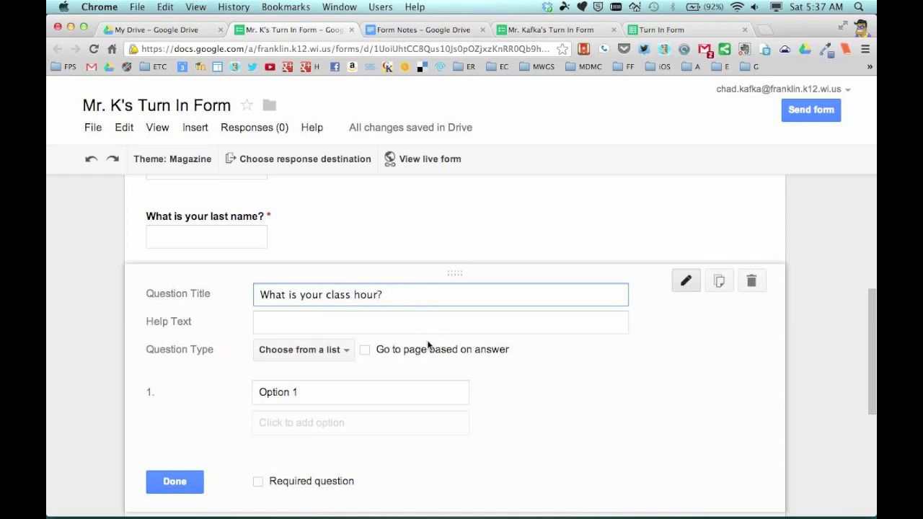
pyautogui.scroll(-1, 427, 342)
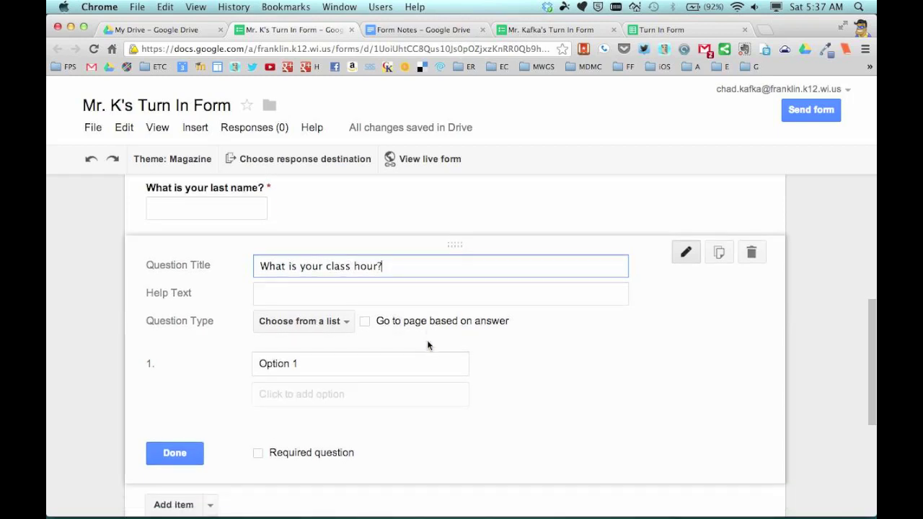
pyautogui.click(346, 314)
pyautogui.click(348, 315)
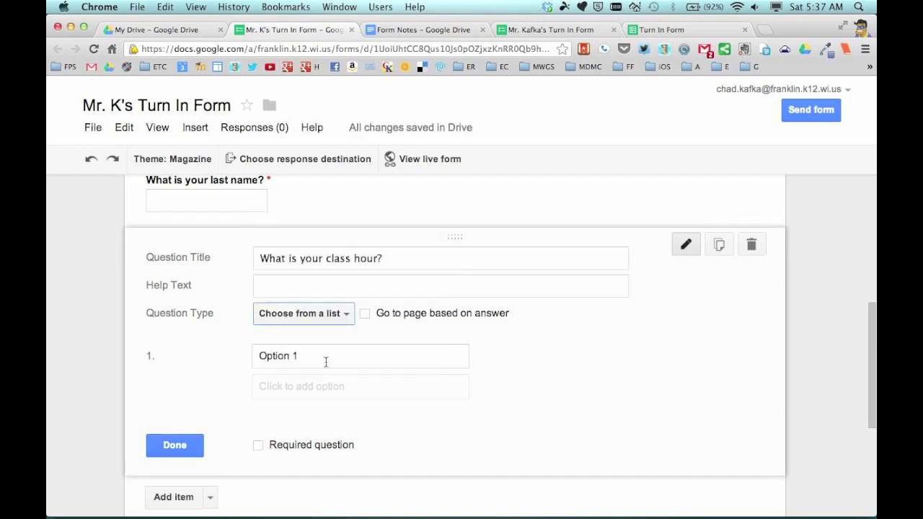
pyautogui.click(258, 446)
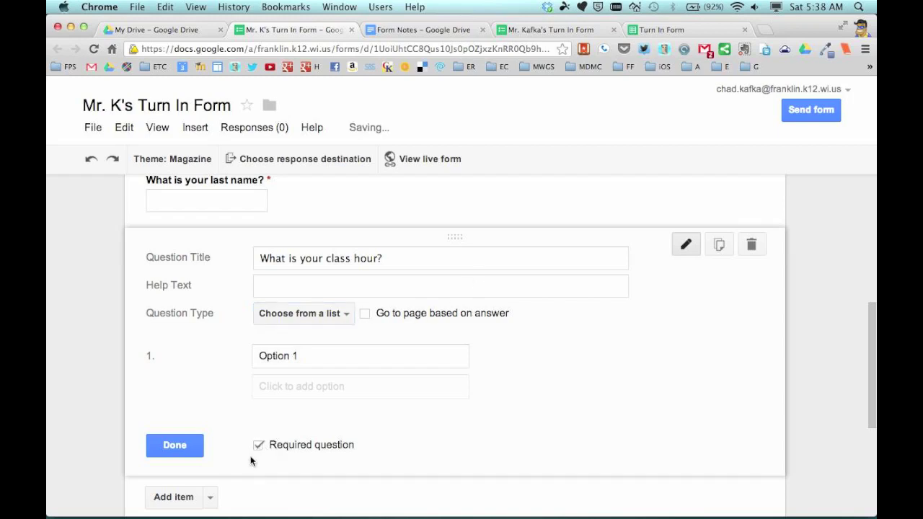
# Enter the class-hour choices 3rd Hour, 4th Hour and 5th Hour
pyautogui.click(296, 358)
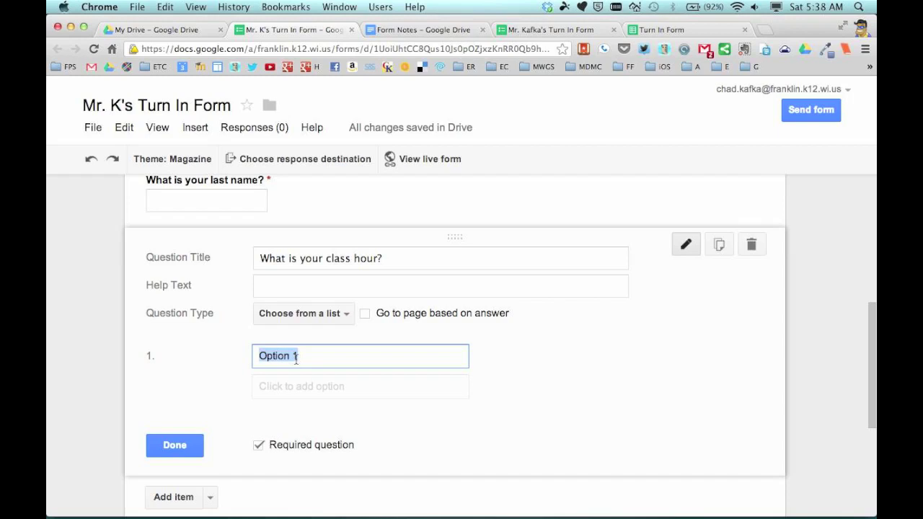
pyautogui.write('3rd')
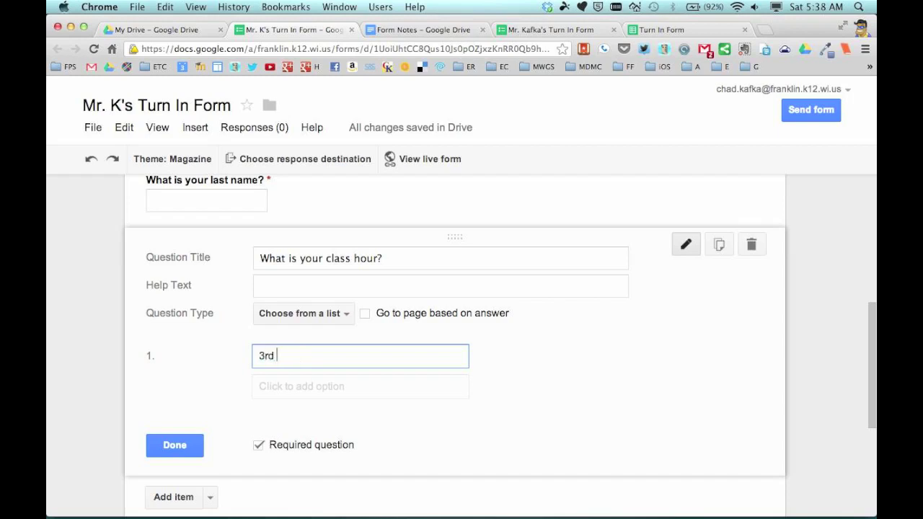
pyautogui.write(' Hour')
pyautogui.press('Return')
pyautogui.write('4th')
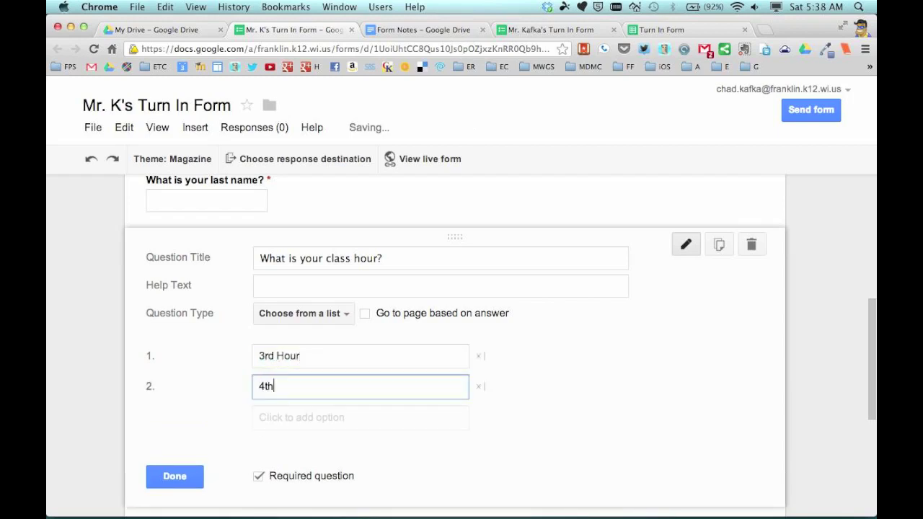
pyautogui.write(' Hour')
pyautogui.press('Return')
pyautogui.write('5th Hou')
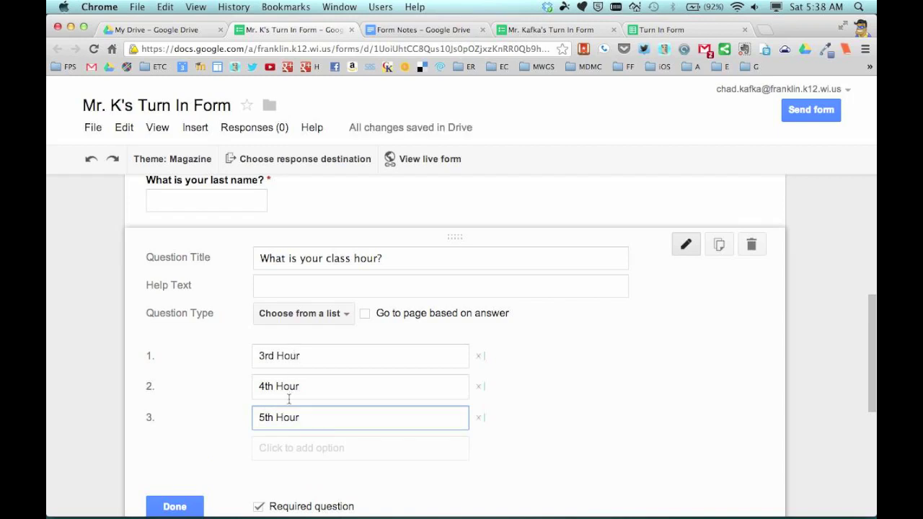
pyautogui.scroll(-2, 287, 416)
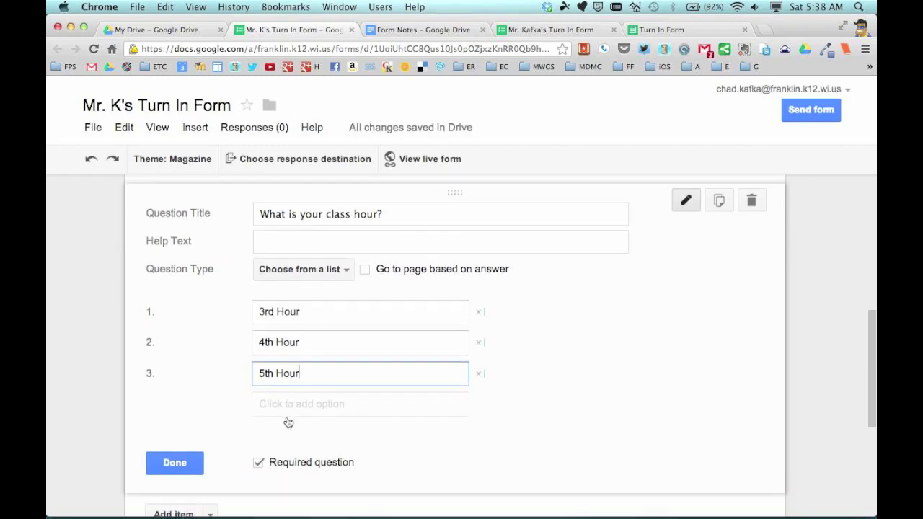
pyautogui.click(191, 461)
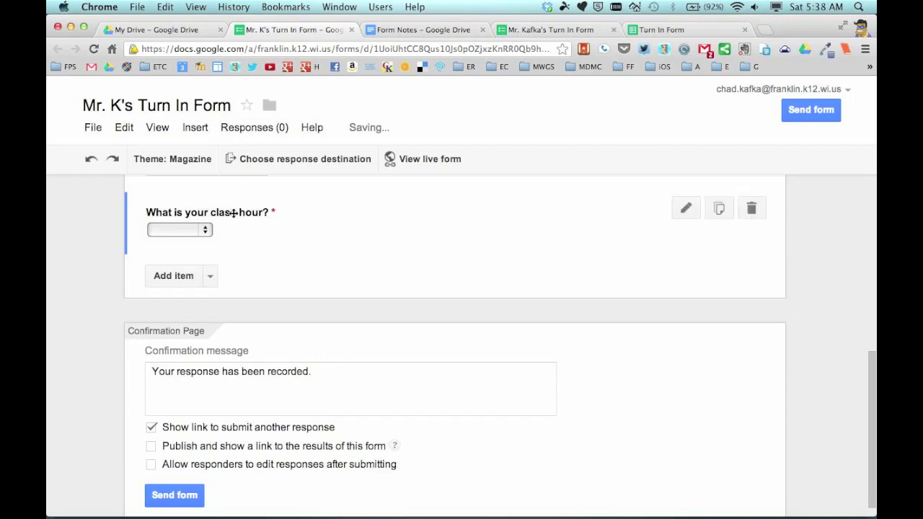
# Add list question "What is this assignment?" with the Screencast Script and Media History Presentation choices
pyautogui.click(211, 276)
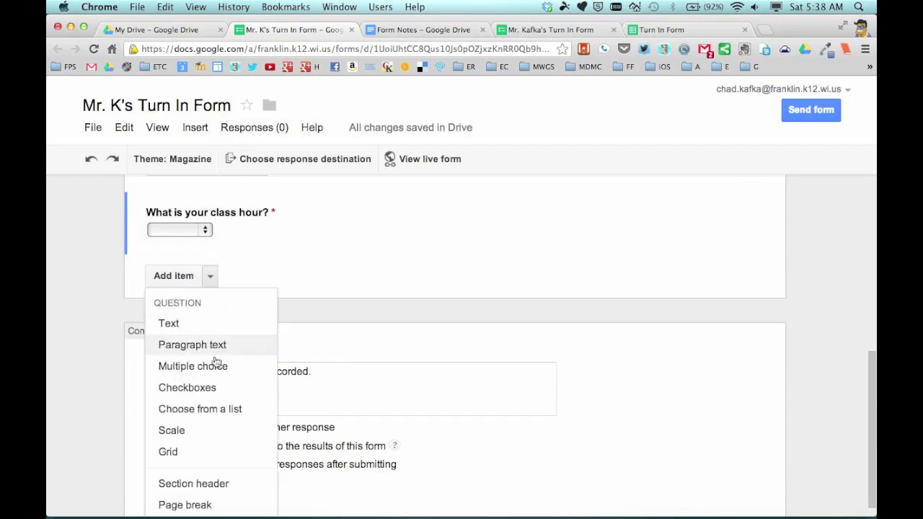
pyautogui.click(217, 409)
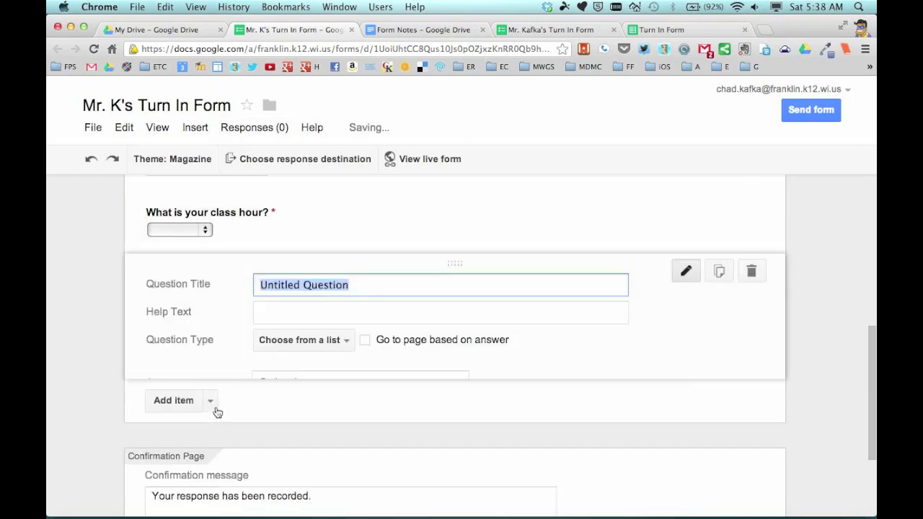
pyautogui.write('What i')
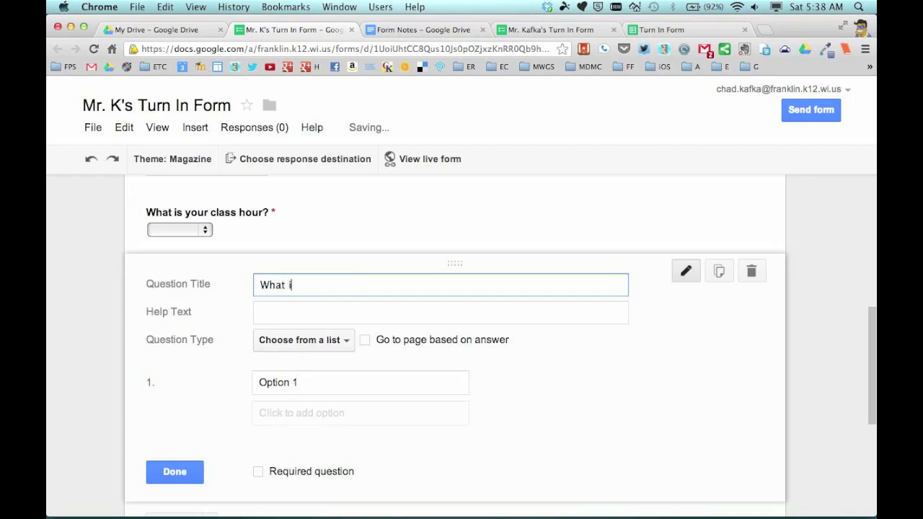
pyautogui.write('s this assignment?')
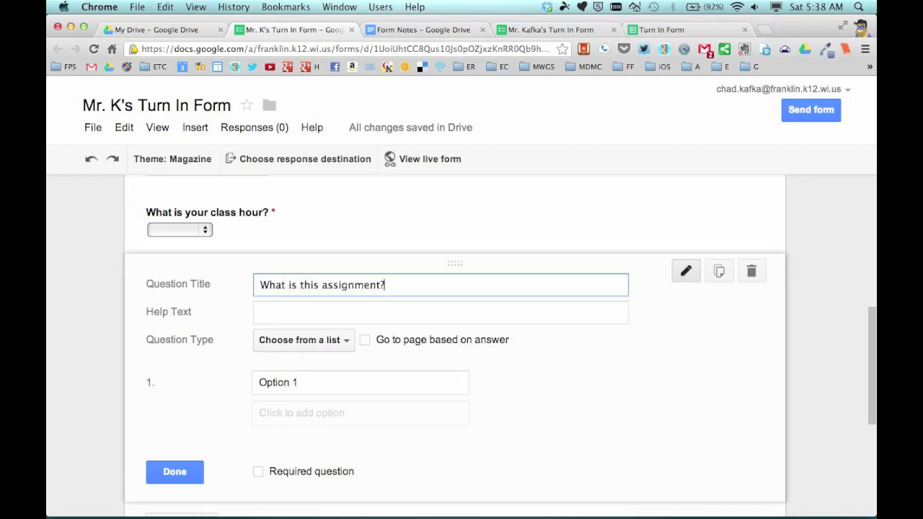
pyautogui.click(302, 382)
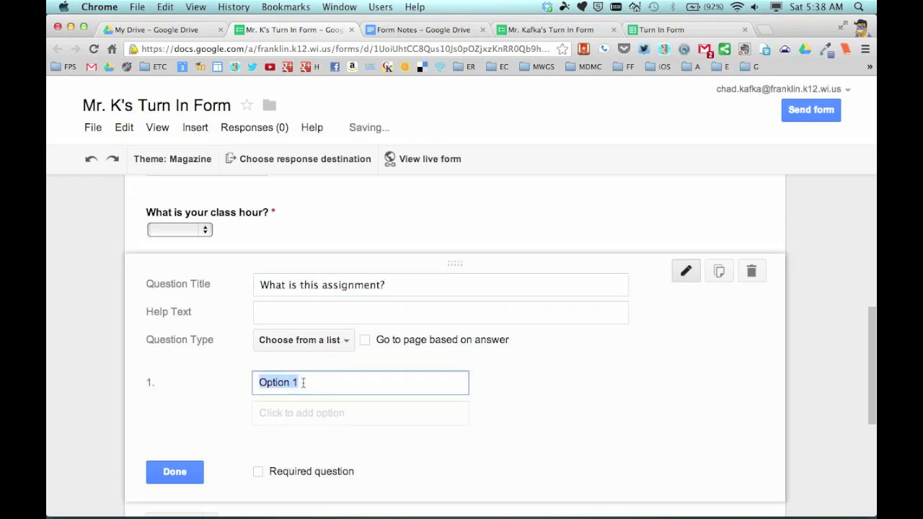
pyautogui.write('S')
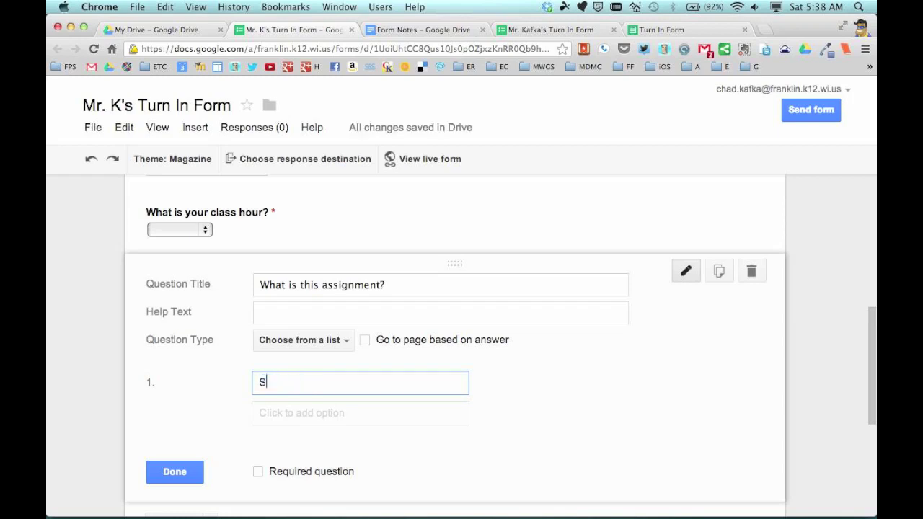
pyautogui.write('creencast Scr')
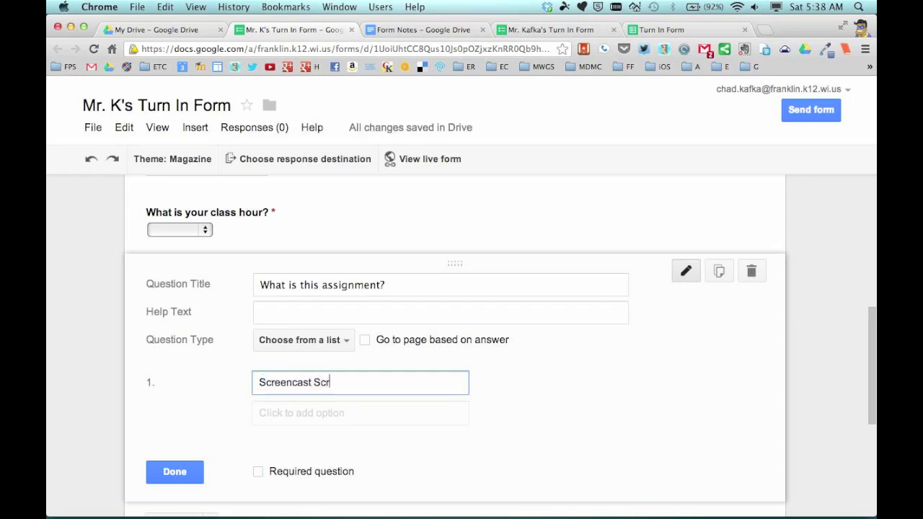
pyautogui.write('ipt -')
pyautogui.write(' Due 3/5')
pyautogui.write('/13')
pyautogui.press('Return')
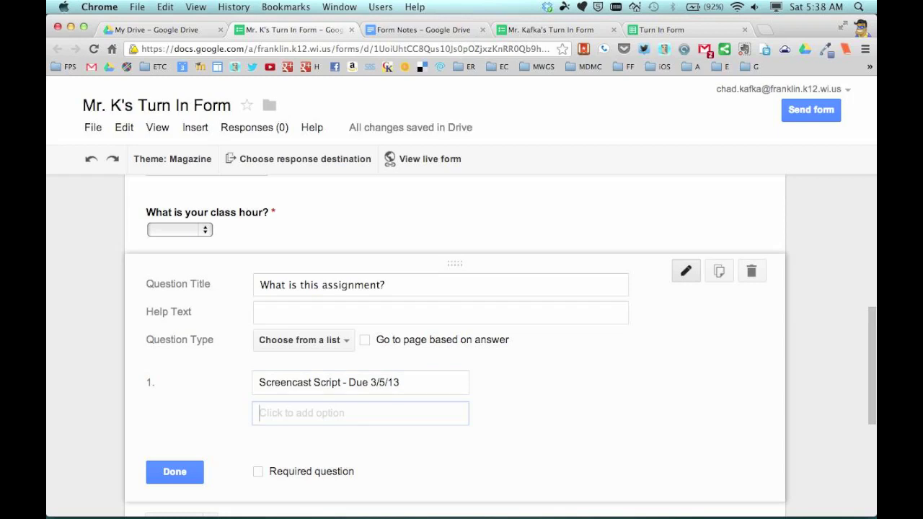
pyautogui.write('CMedia History Pres')
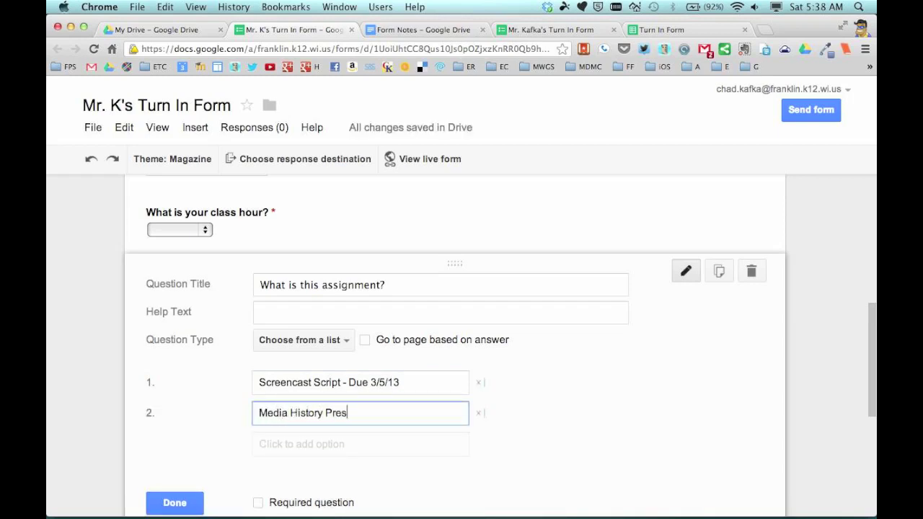
pyautogui.write('entation - Due ')
pyautogui.write('3/25/1')
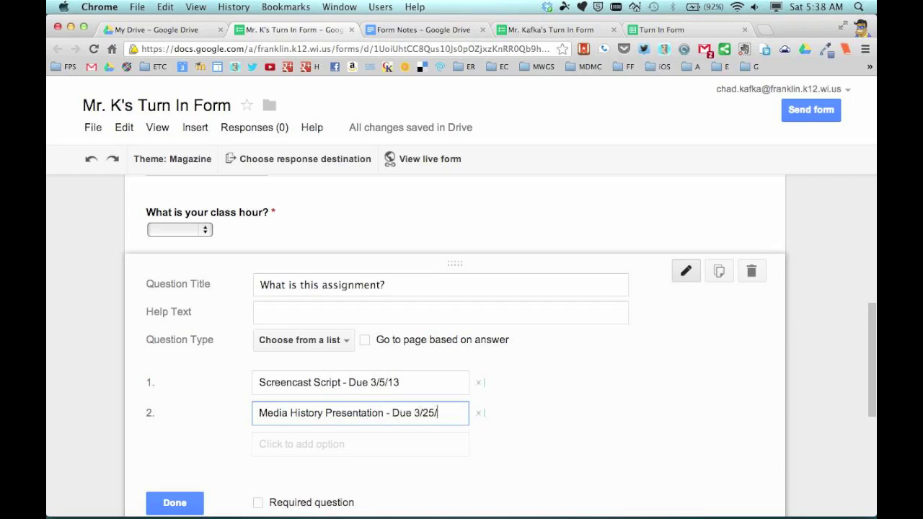
pyautogui.write('3')
# Make the assignment question required, then add a new Text question
pyautogui.scroll(-2, 410, 407)
pyautogui.scroll(-1, 411, 407)
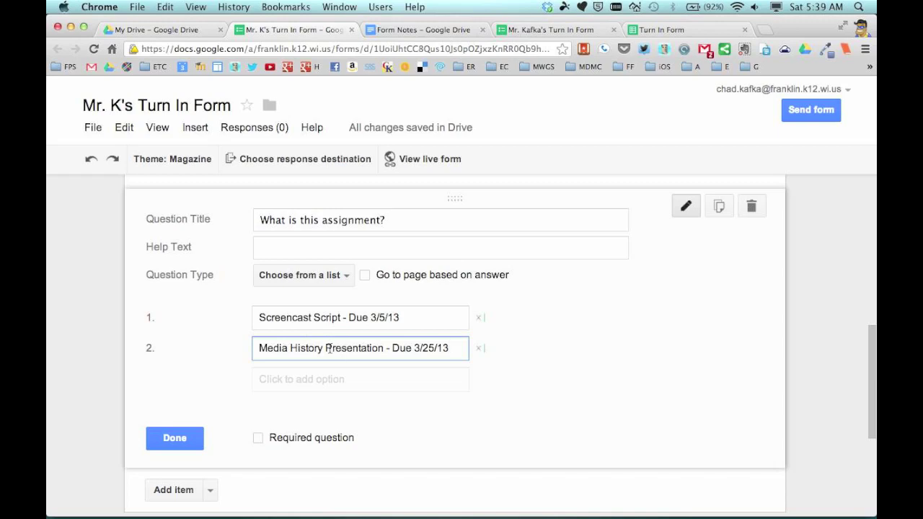
pyautogui.click(258, 438)
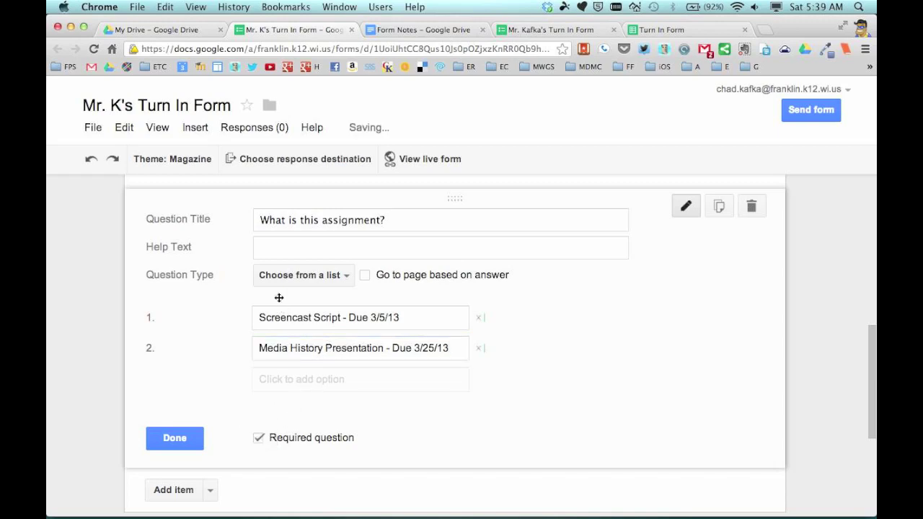
pyautogui.click(177, 442)
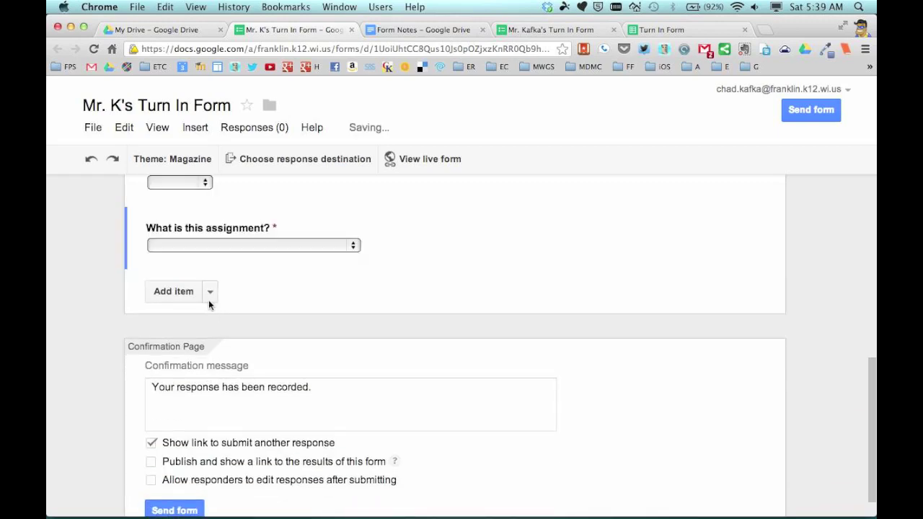
pyautogui.click(209, 292)
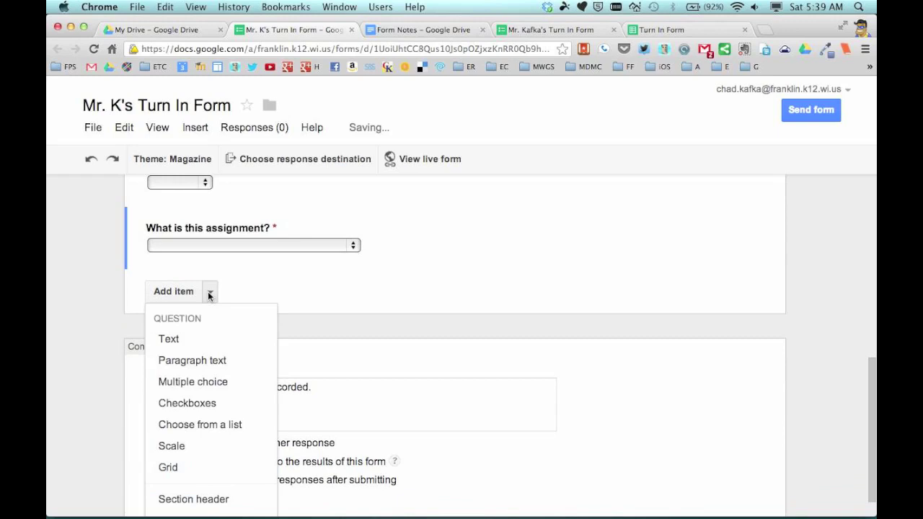
pyautogui.click(206, 340)
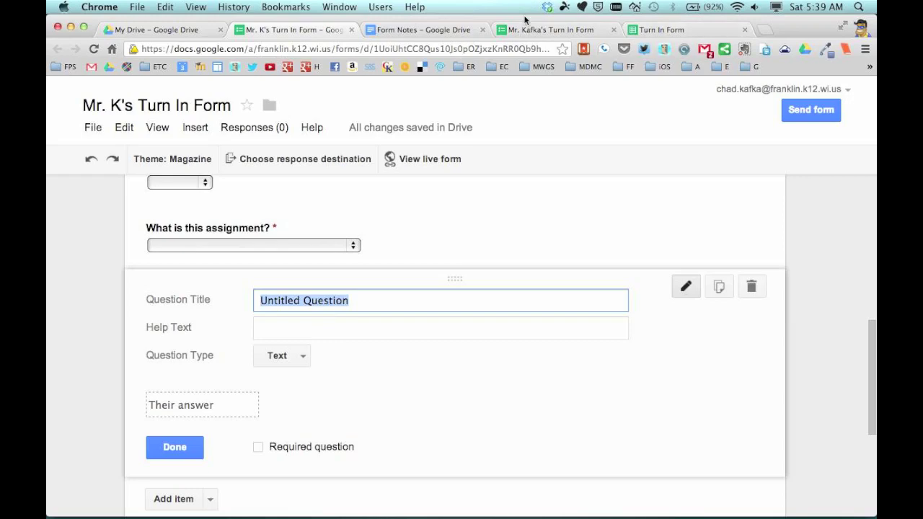
# Copy the bold link heading from Form Notes into the new question's title
pyautogui.click(463, 32)
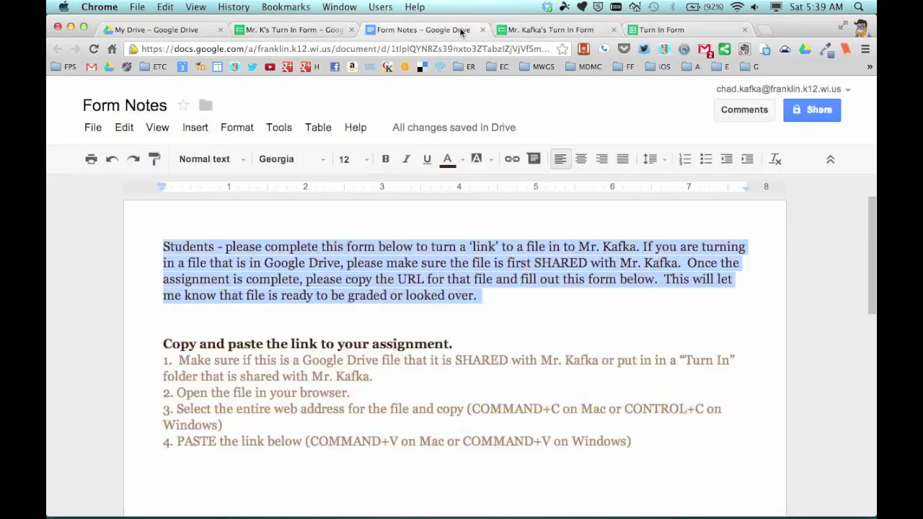
pyautogui.click(333, 344)
pyautogui.tripleClick(333, 343)
pyautogui.press('super+c')
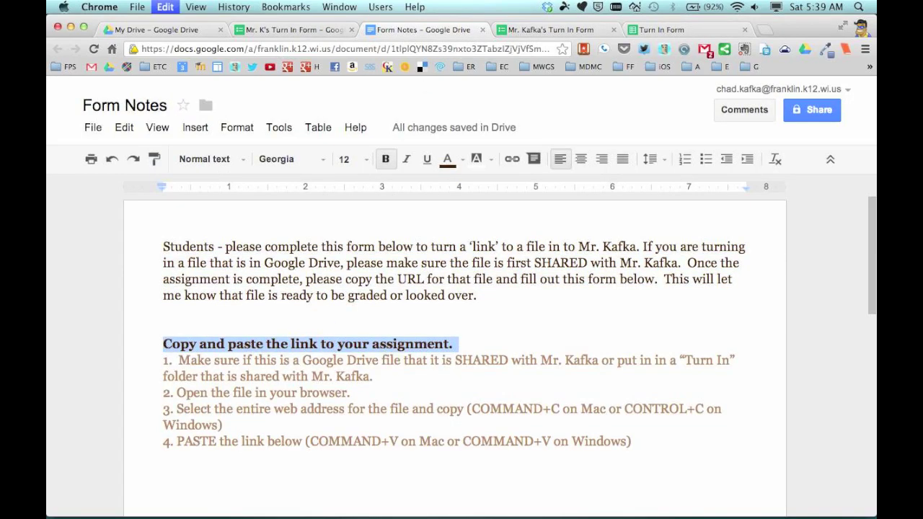
pyautogui.click(300, 30)
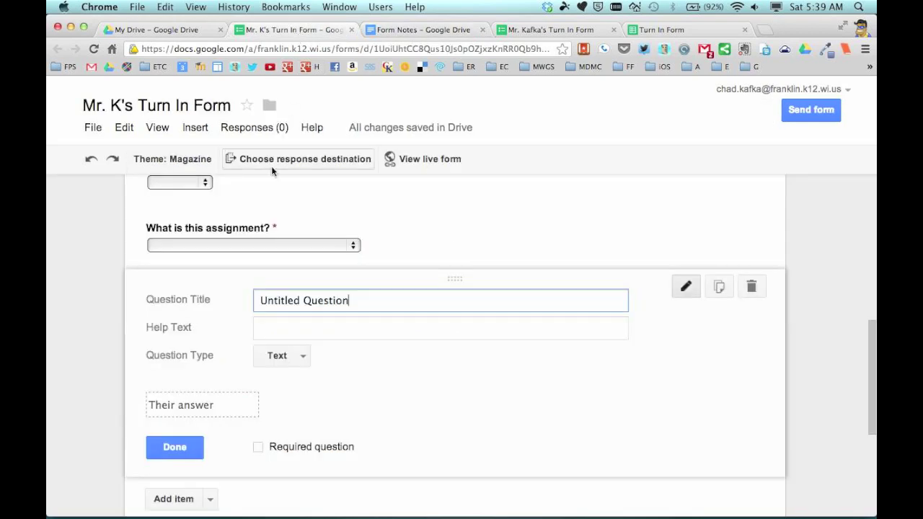
pyautogui.tripleClick(318, 302)
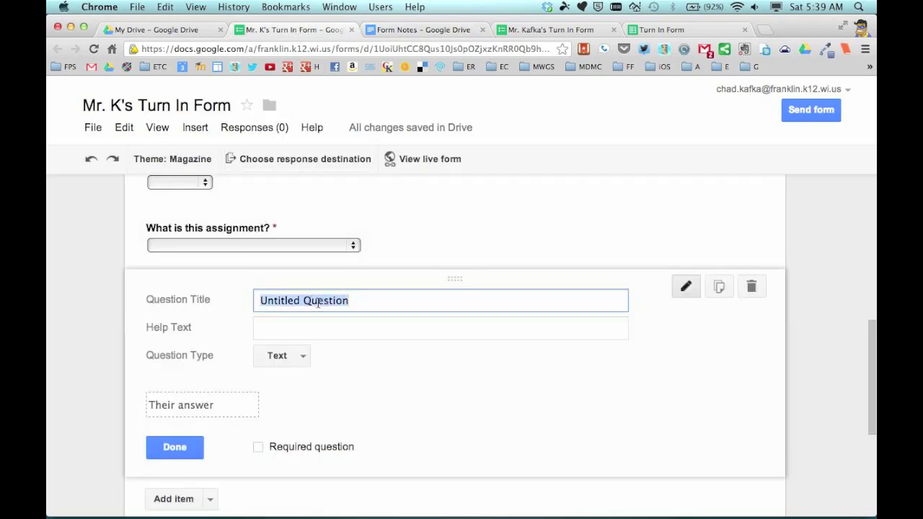
pyautogui.press('super+v')
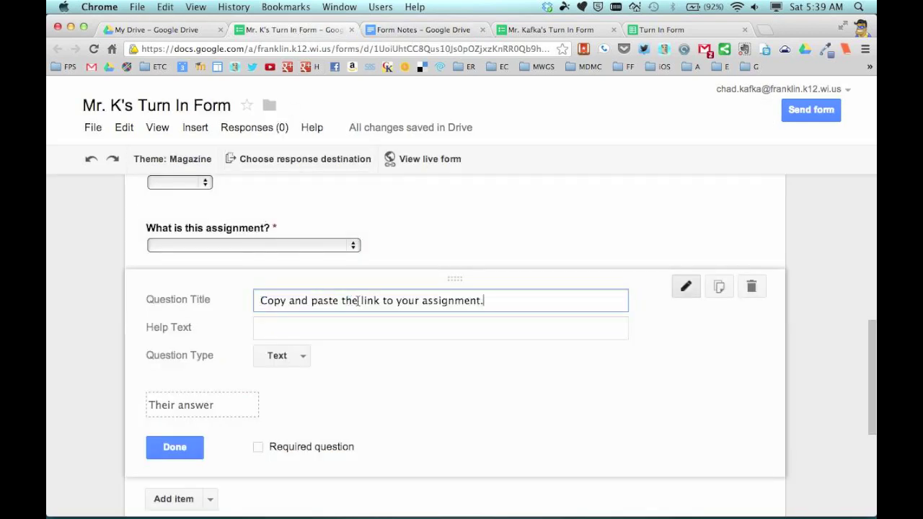
# Paste the four numbered steps from Form Notes as help text and make the question required
pyautogui.click(398, 32)
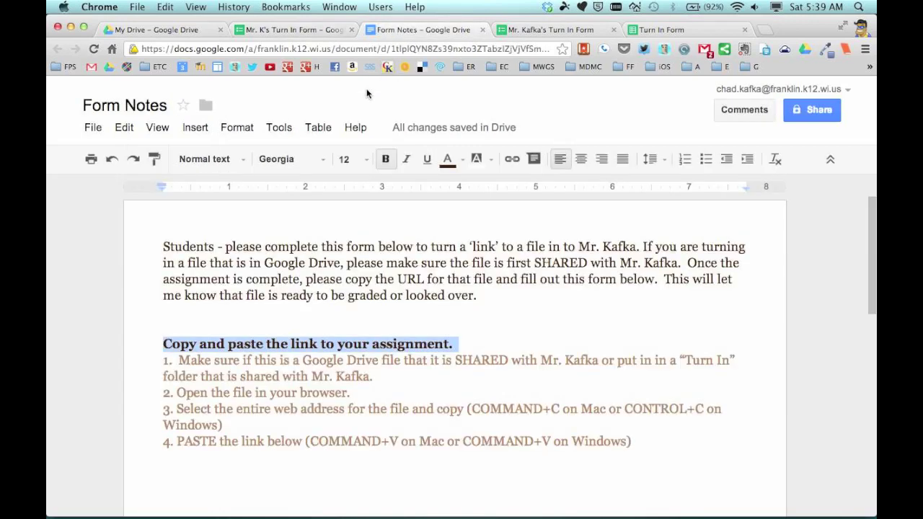
pyautogui.click(209, 356)
pyautogui.moveTo(151, 361)
pyautogui.mouseDown()
pyautogui.moveTo(582, 440)
pyautogui.moveTo(633, 440)
pyautogui.mouseUp()
pyautogui.press('super+c')
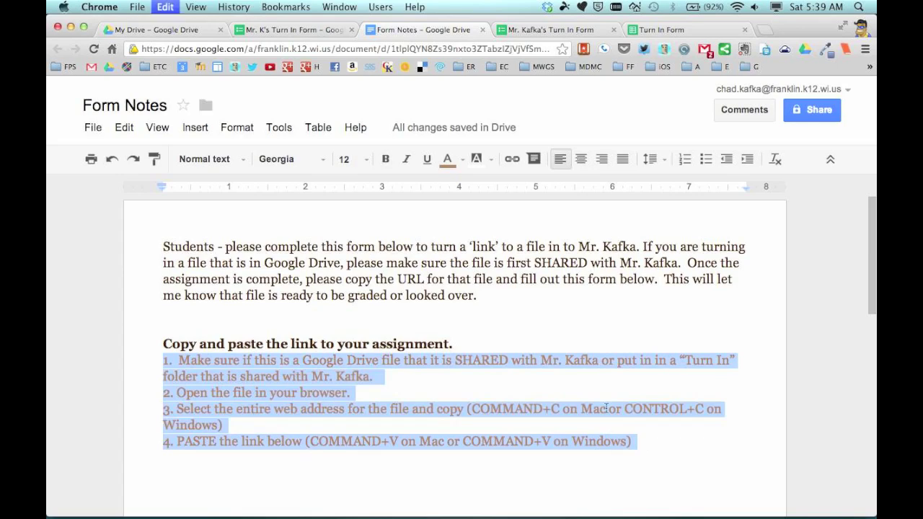
pyautogui.click(307, 33)
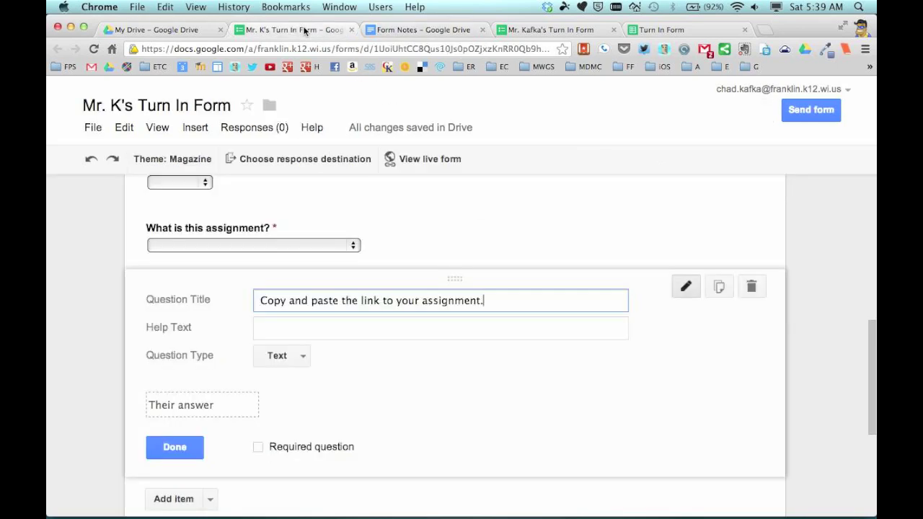
pyautogui.click(275, 329)
pyautogui.press('super+v')
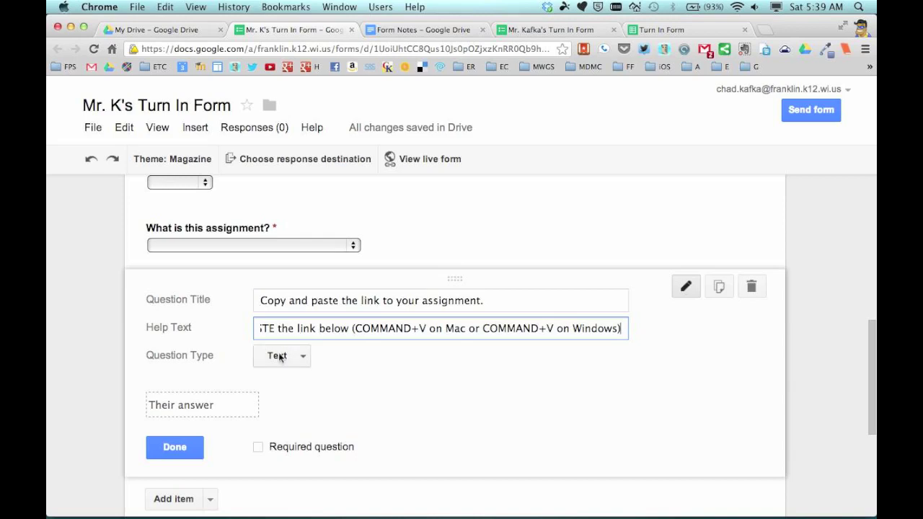
pyautogui.click(258, 447)
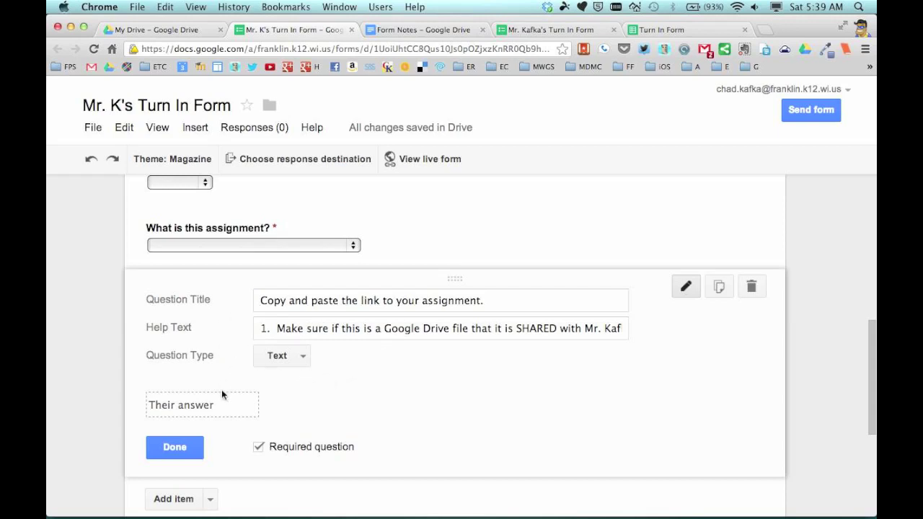
pyautogui.click(190, 445)
pyautogui.moveTo(309, 324)
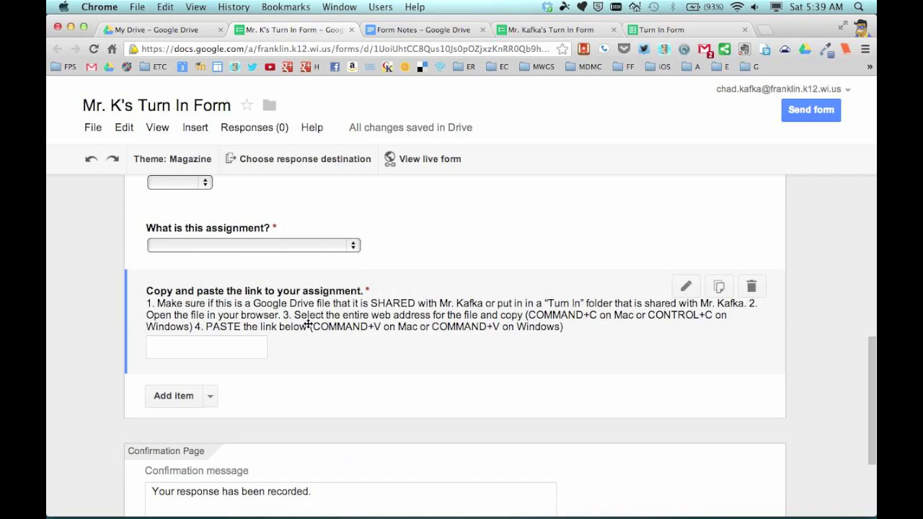
pyautogui.scroll(1, 307, 324)
pyautogui.scroll(1, 307, 325)
pyautogui.scroll(1, 307, 324)
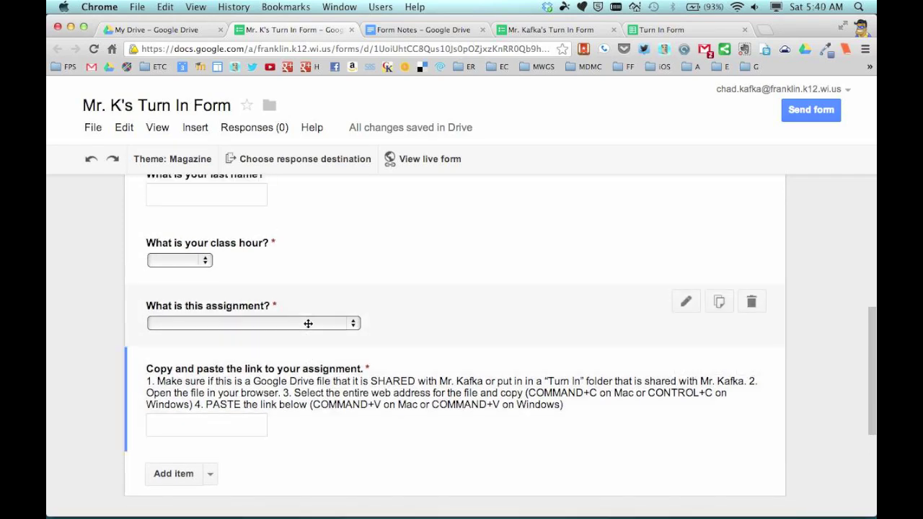
pyautogui.scroll(3, 306, 324)
pyautogui.scroll(2, 306, 324)
pyautogui.scroll(-3, 305, 324)
pyautogui.scroll(-5, 305, 324)
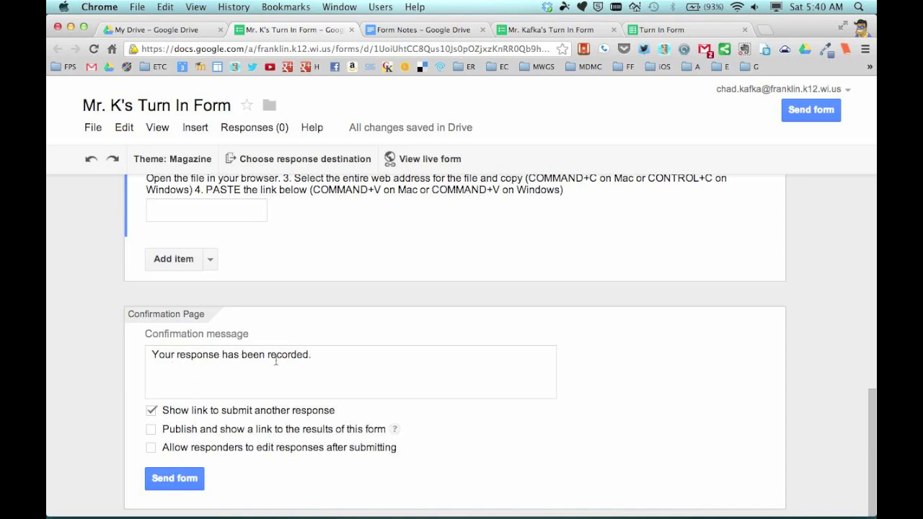
pyautogui.click(199, 367)
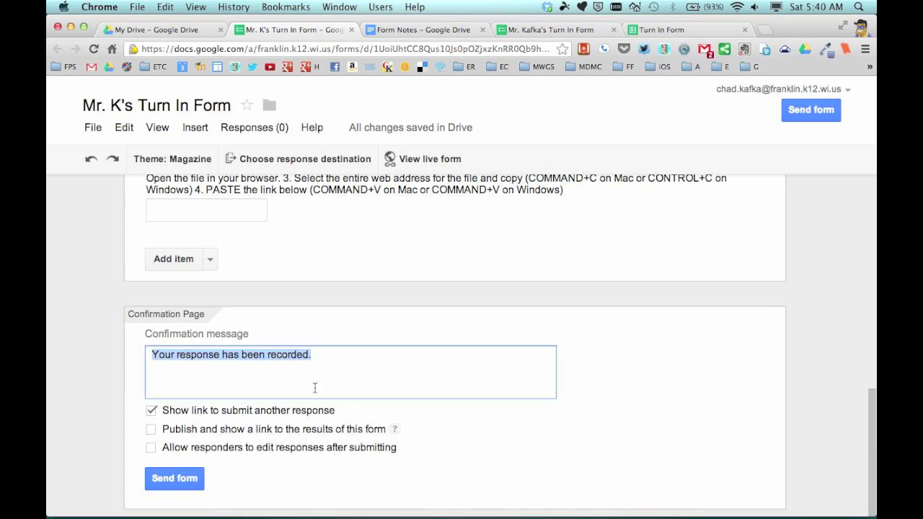
pyautogui.scroll(2, 309, 360)
pyautogui.scroll(3, 302, 338)
pyautogui.scroll(5, 303, 339)
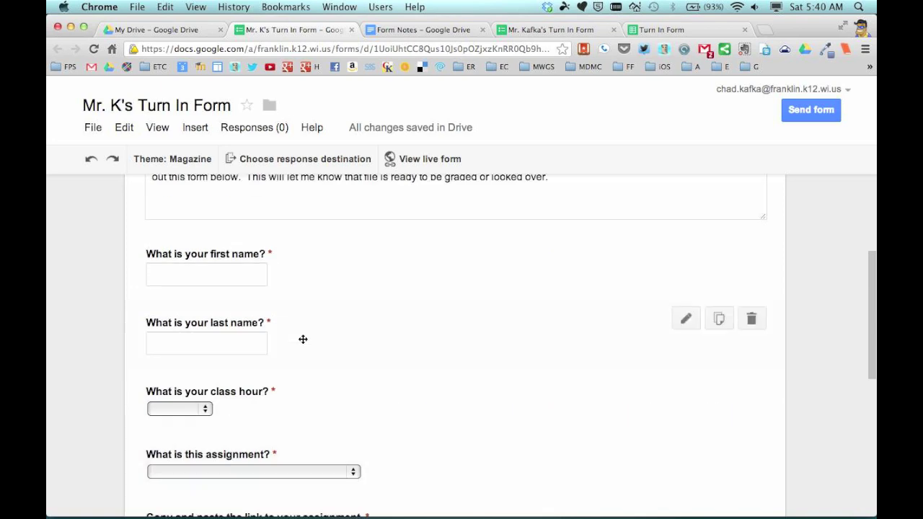
pyautogui.scroll(5, 303, 339)
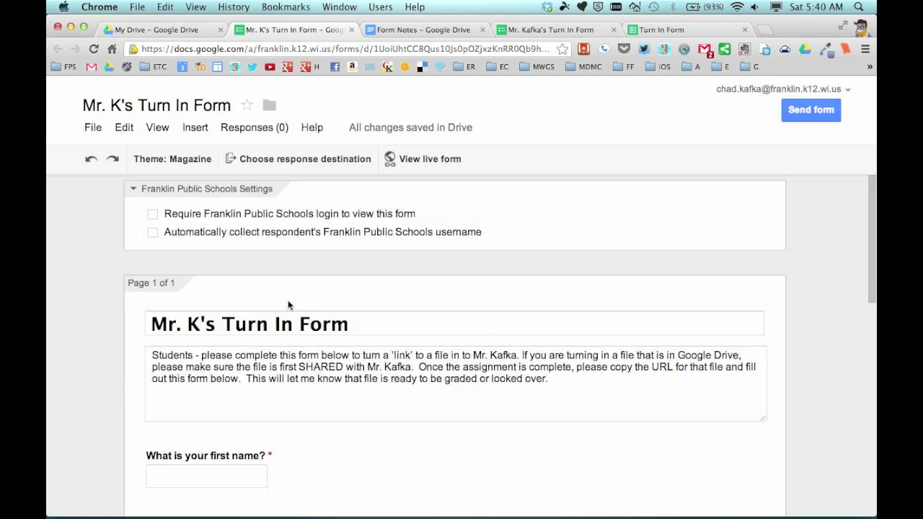
# Open the live form in a new tab, review all five questions, and select its URL
pyautogui.click(421, 160)
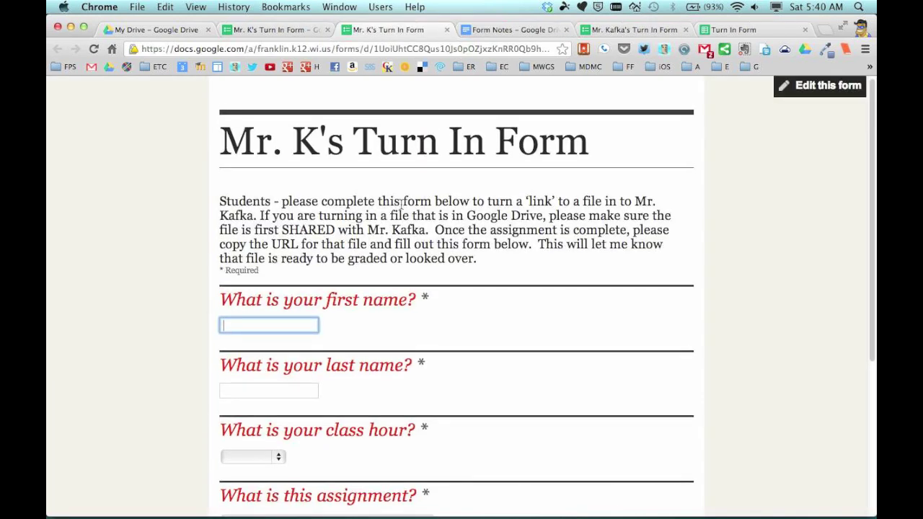
pyautogui.scroll(-3, 402, 206)
pyautogui.scroll(-1, 401, 207)
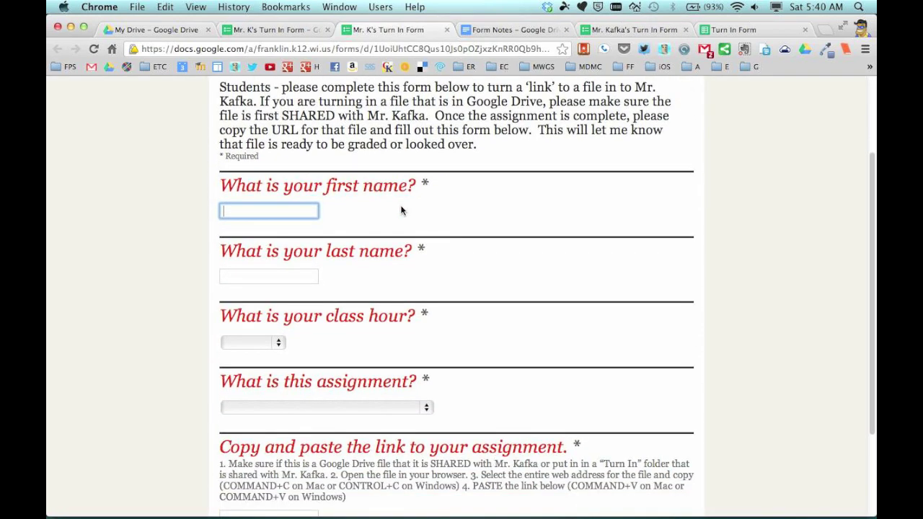
pyautogui.scroll(-2, 400, 207)
pyautogui.scroll(-2, 401, 210)
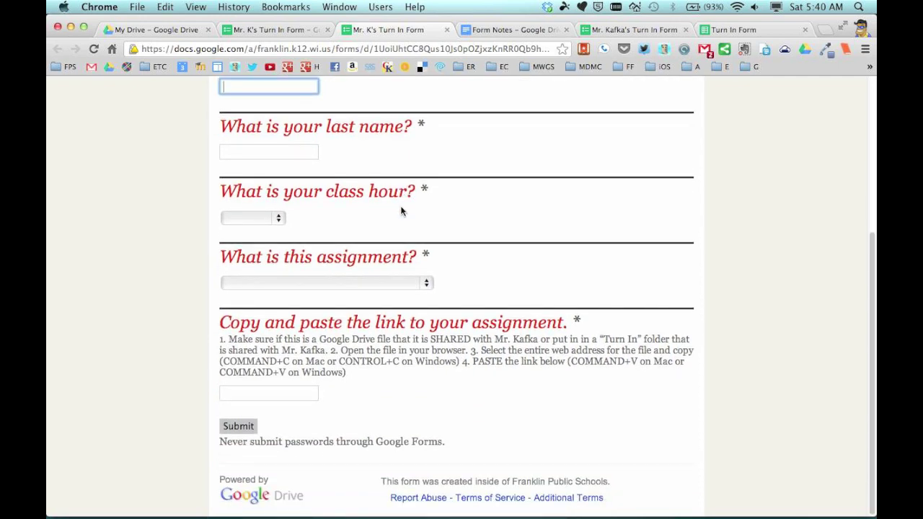
pyautogui.scroll(1, 401, 209)
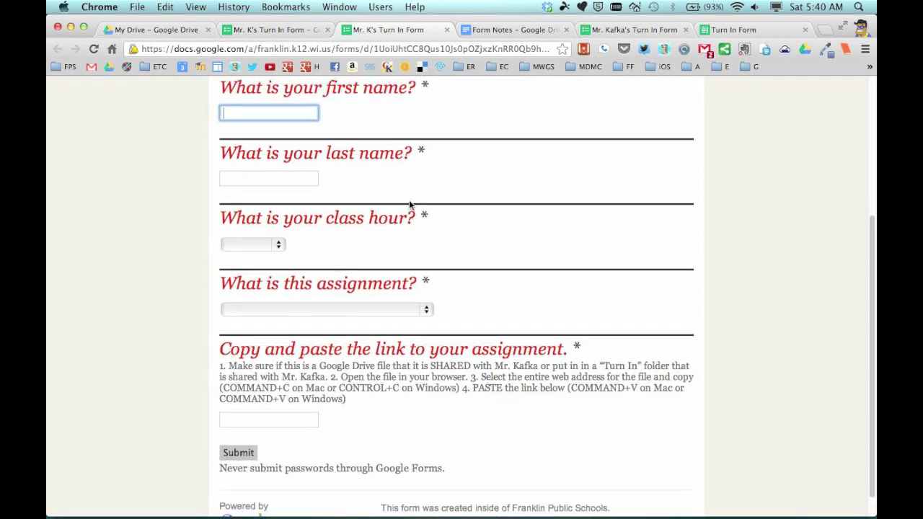
pyautogui.scroll(2, 408, 202)
pyautogui.scroll(5, 409, 202)
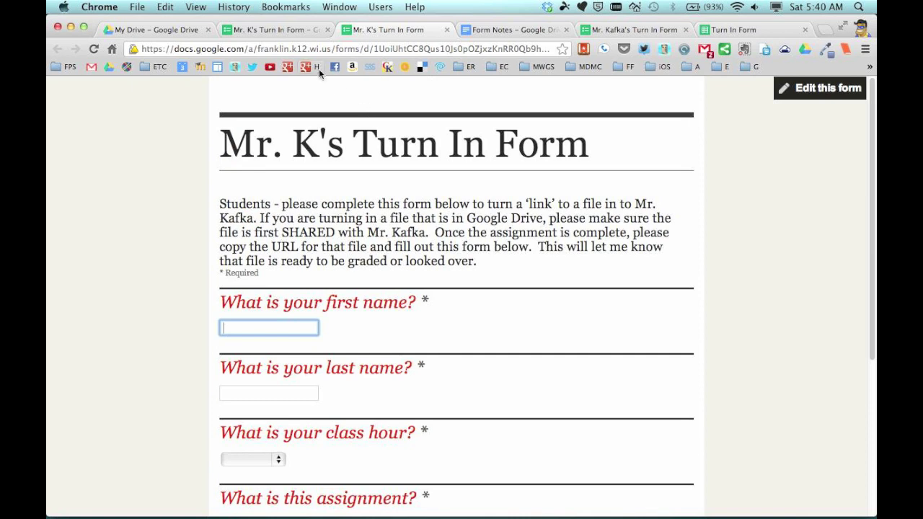
pyautogui.click(301, 49)
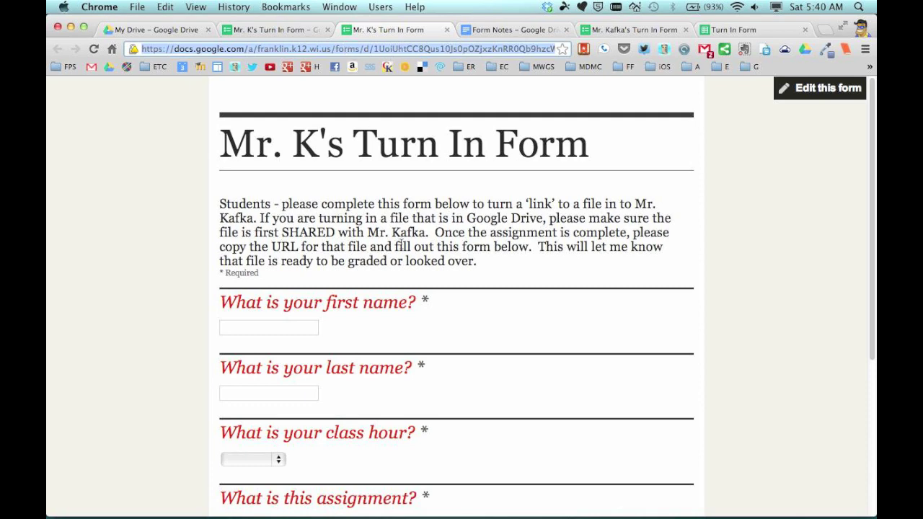
pyautogui.click(275, 30)
# Link the form's responses to a new spreadsheet, Mr. K's Turn In Form (Responses)
pyautogui.scroll(5, 370, 248)
pyautogui.scroll(5, 370, 249)
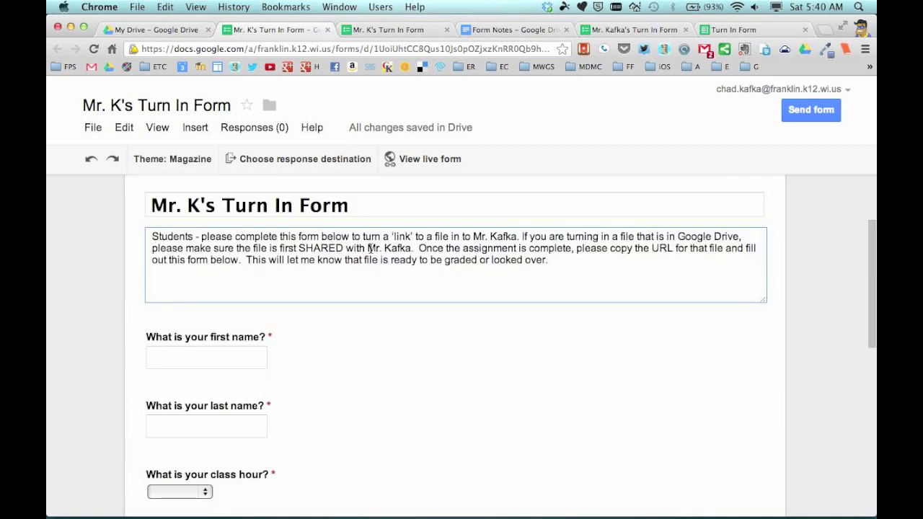
pyautogui.scroll(2, 370, 251)
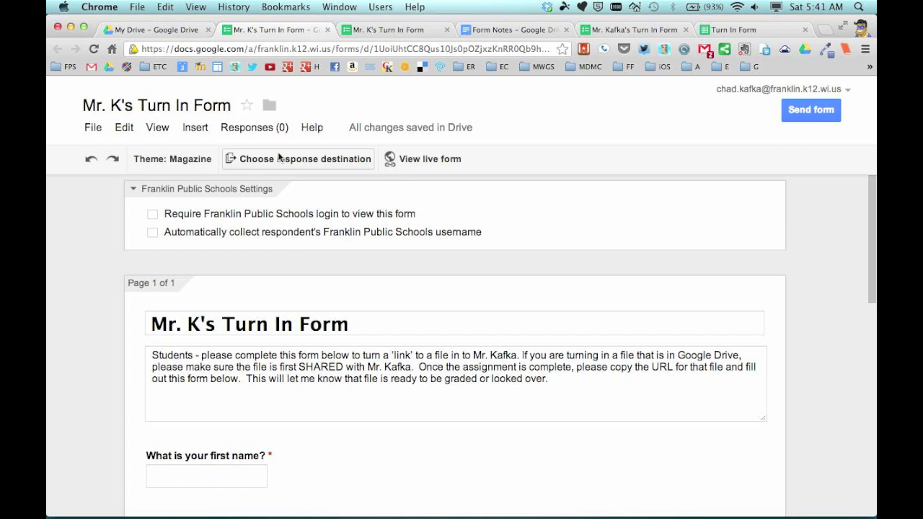
pyautogui.click(329, 162)
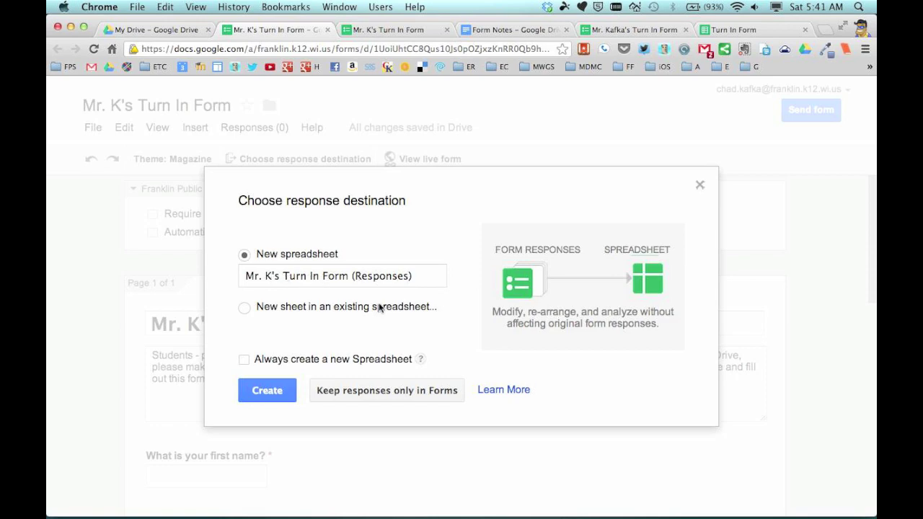
pyautogui.click(270, 391)
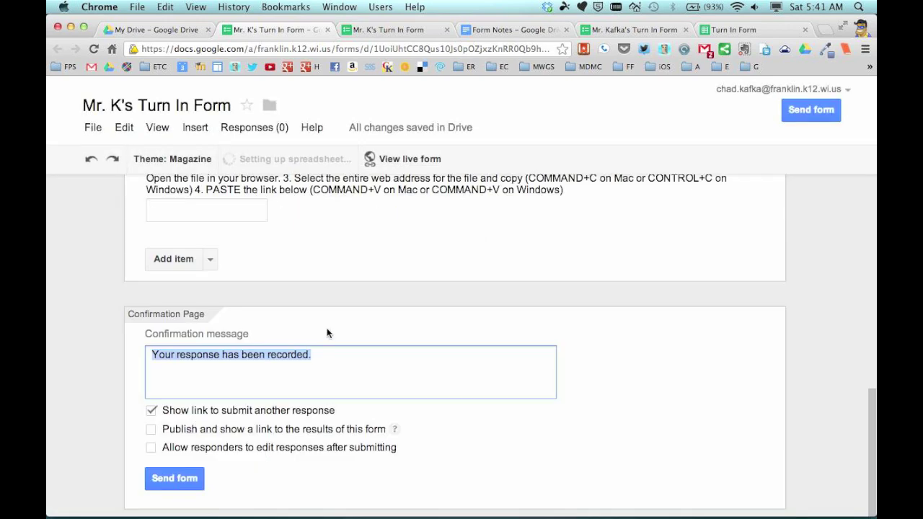
# Switch to the My Drive tab and reload its file list
pyautogui.click(177, 32)
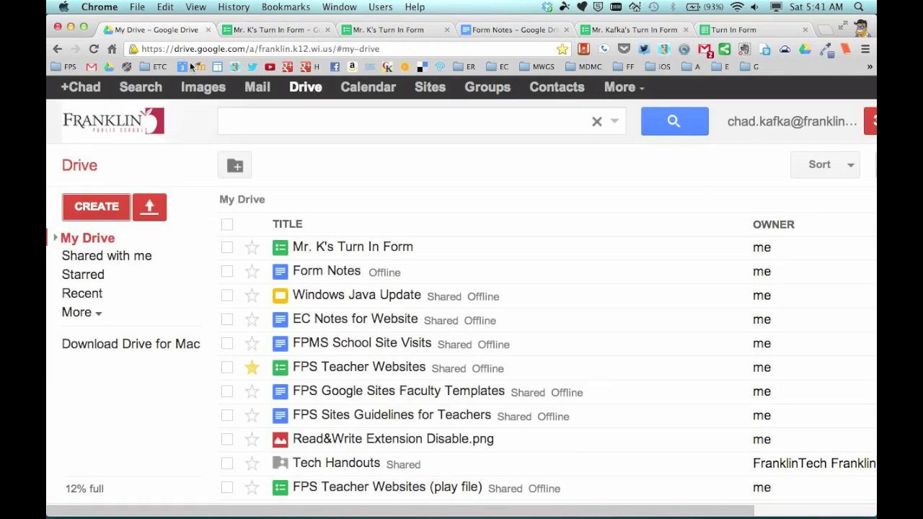
pyautogui.click(92, 51)
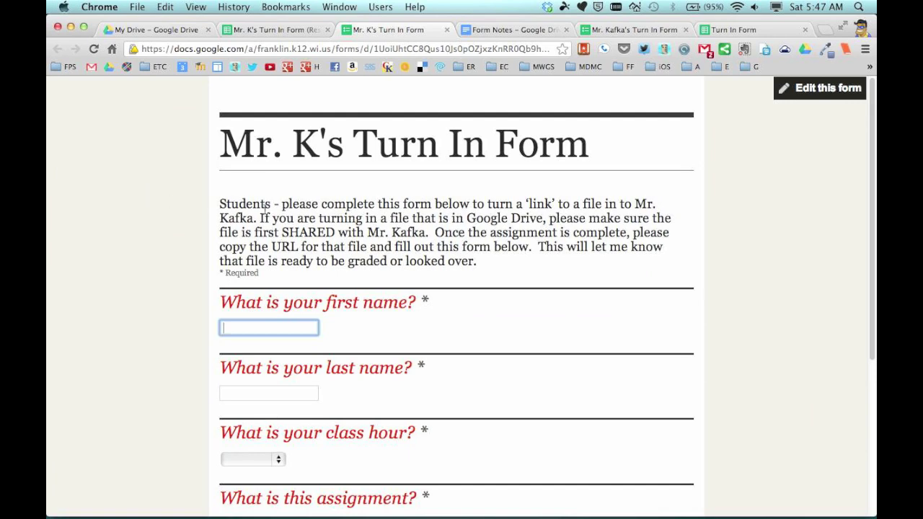
# Scroll the live form, then switch to the 'Mr. K's Turn In Form (Responses)' spreadsheet tab
pyautogui.scroll(-2, 265, 207)
pyautogui.scroll(-2, 266, 214)
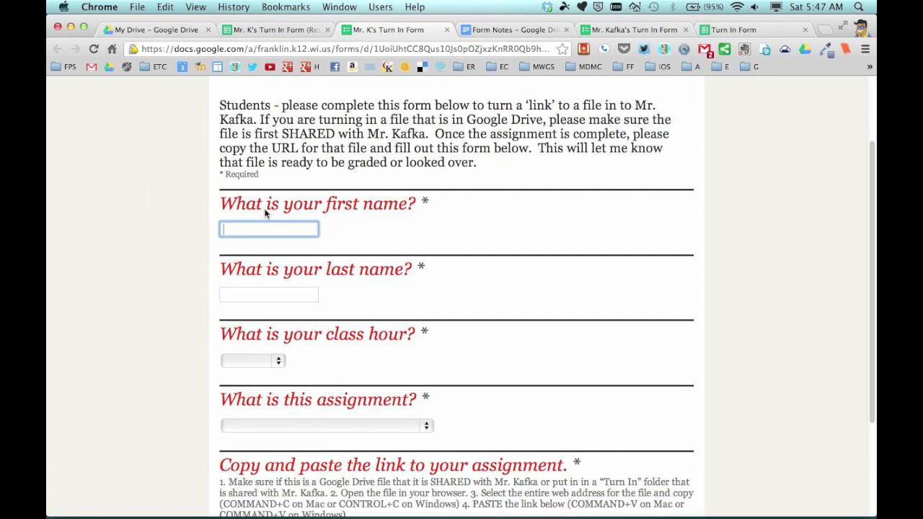
pyautogui.scroll(-2, 265, 213)
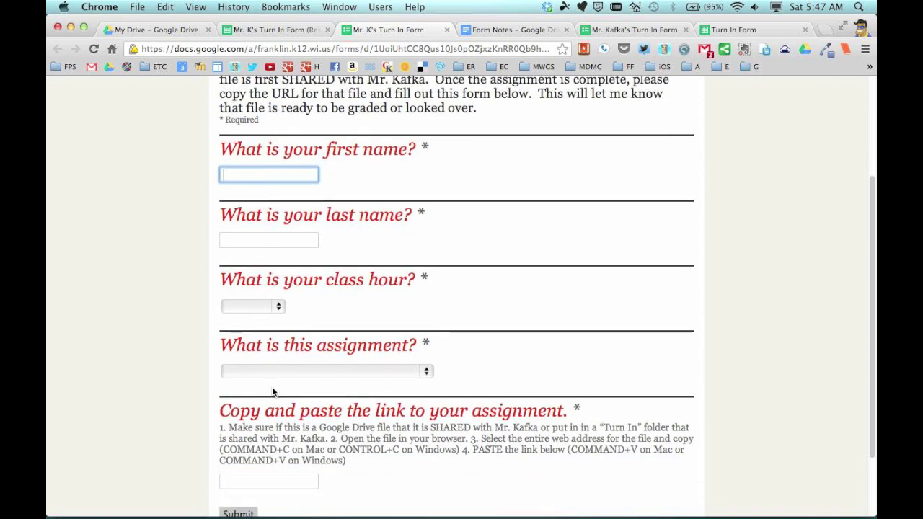
pyautogui.click(280, 32)
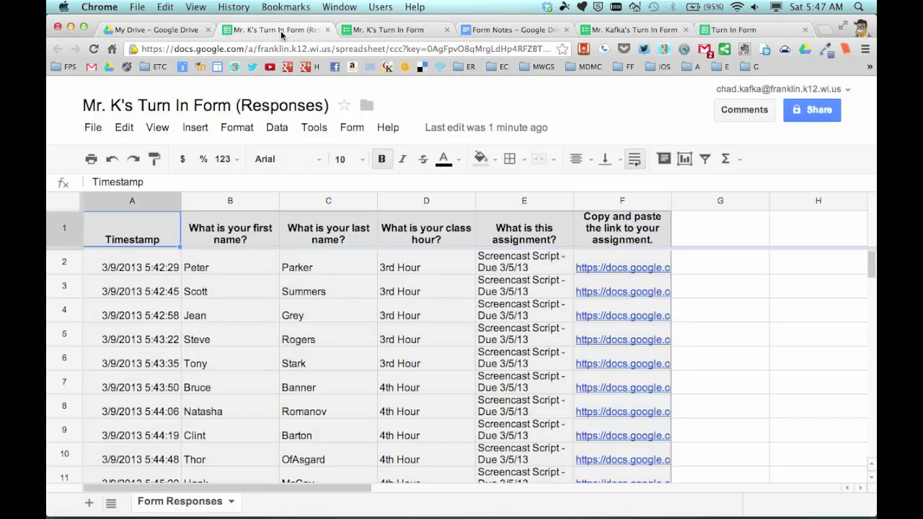
pyautogui.click(195, 31)
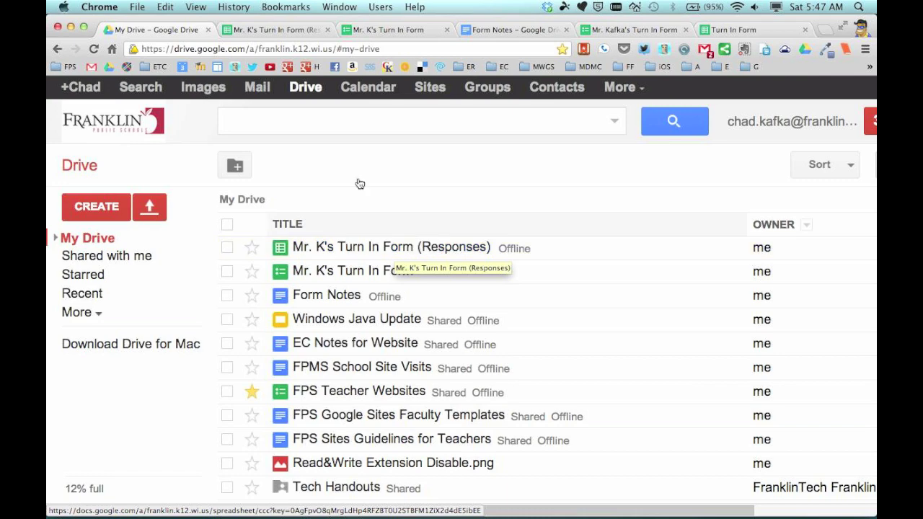
pyautogui.click(261, 32)
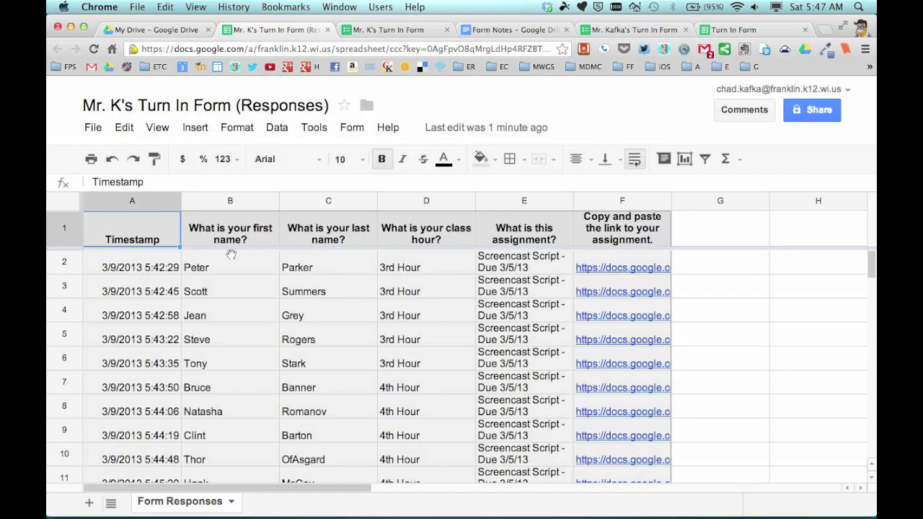
pyautogui.scroll(-3, 486, 294)
pyautogui.scroll(-2, 486, 294)
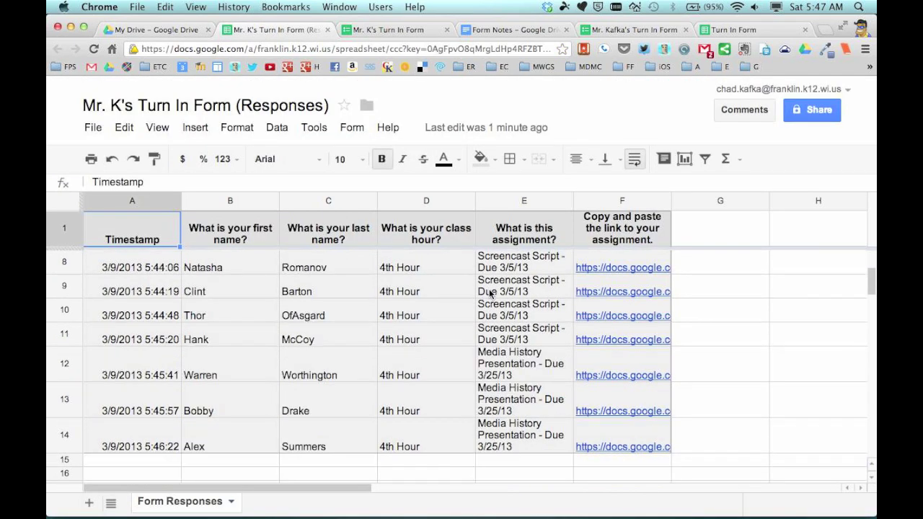
pyautogui.scroll(5, 486, 295)
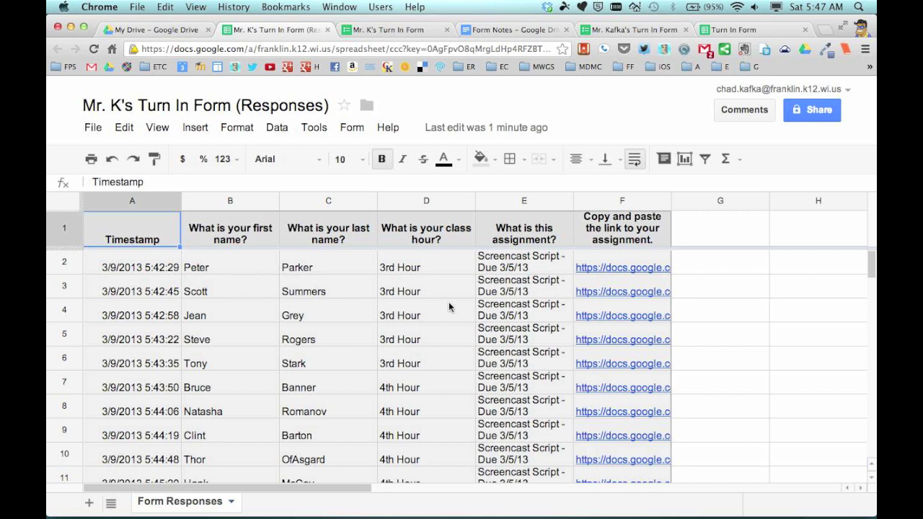
pyautogui.scroll(-2, 449, 307)
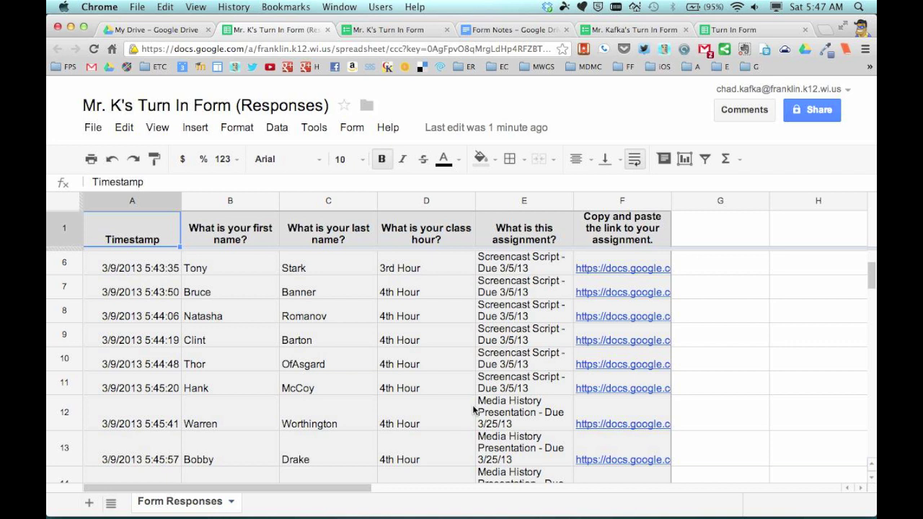
pyautogui.scroll(2, 491, 276)
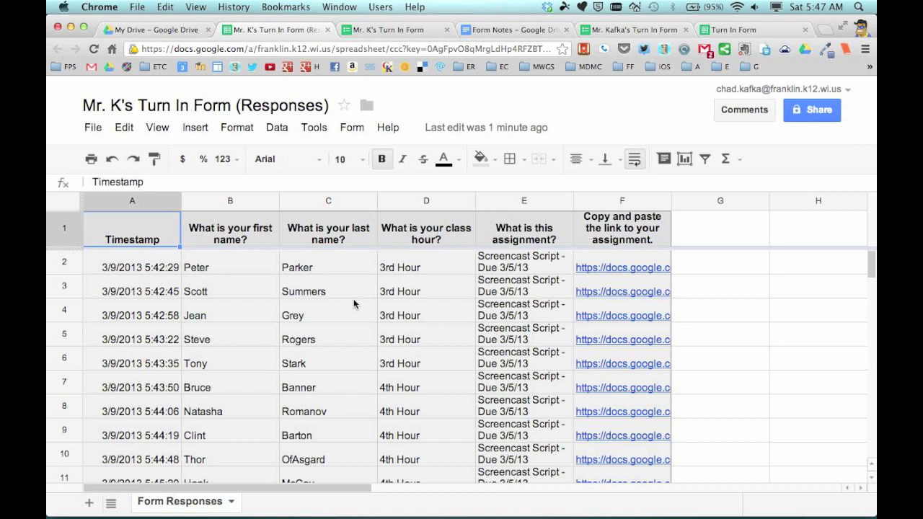
pyautogui.click(158, 131)
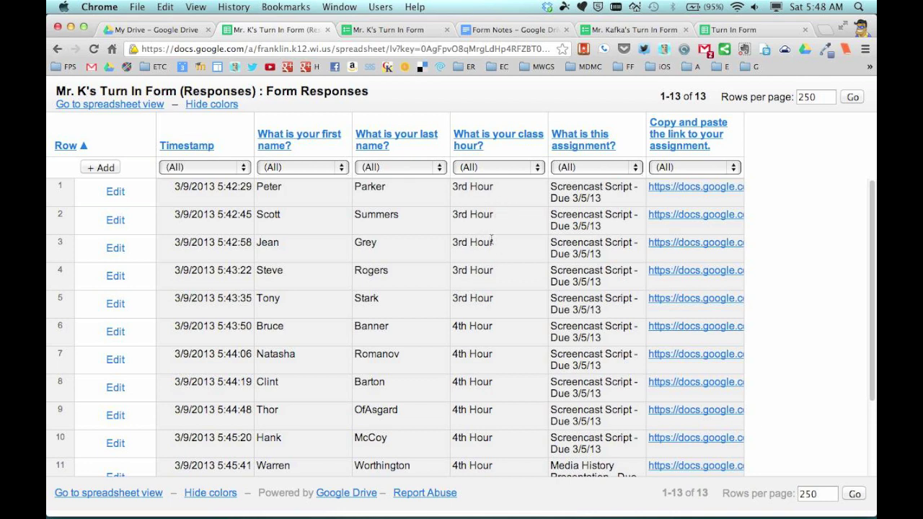
# Filter the class hour column to 4th Hour only
pyautogui.click(528, 171)
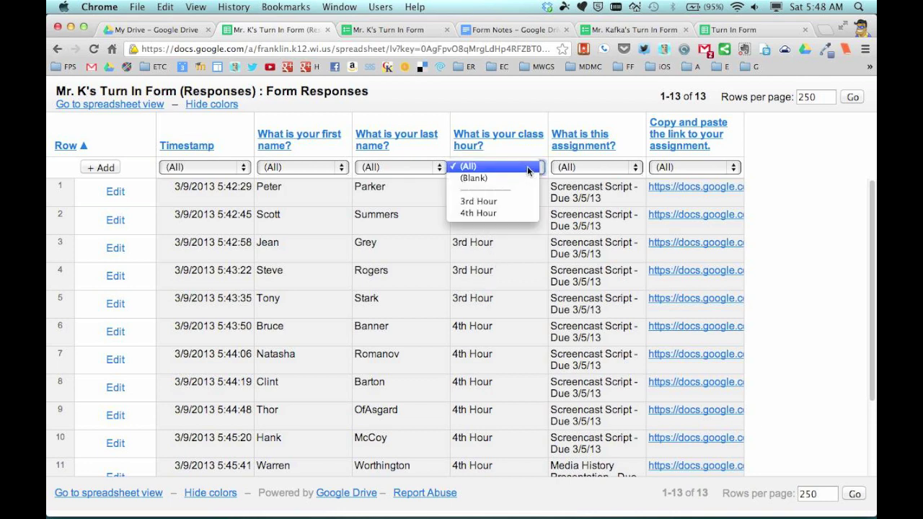
pyautogui.click(507, 214)
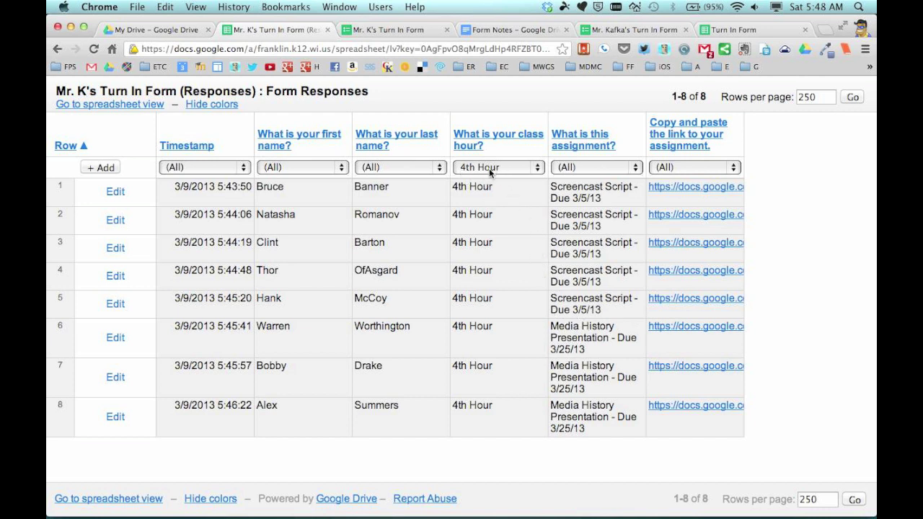
# Filter the assignment column to 'Media History Presentation – Due 3/25/13'
pyautogui.click(587, 168)
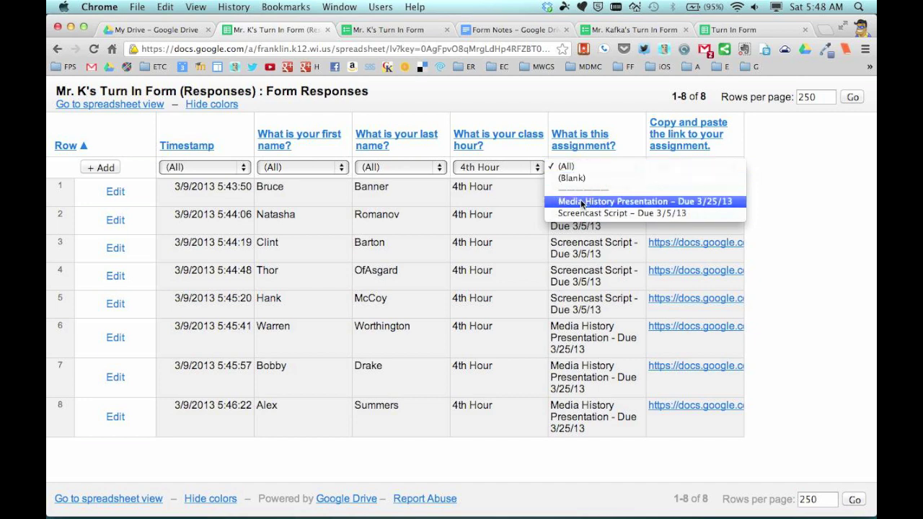
pyautogui.click(628, 206)
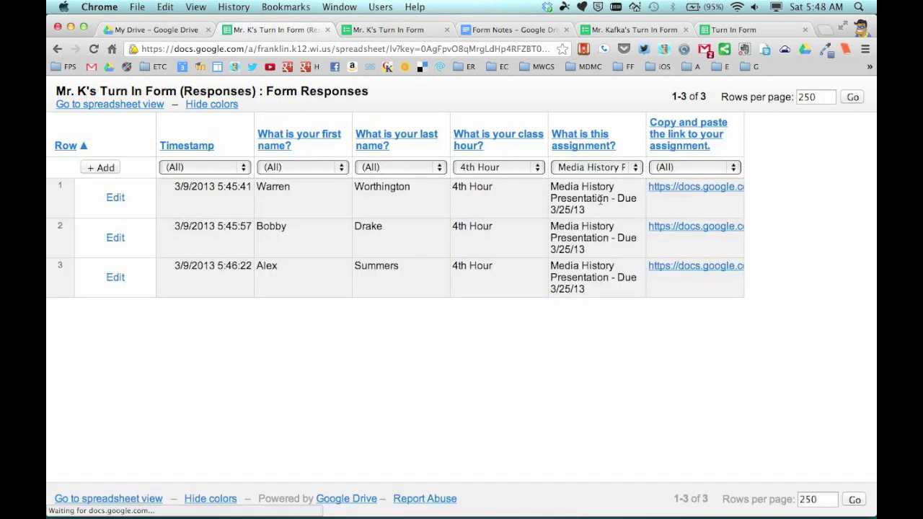